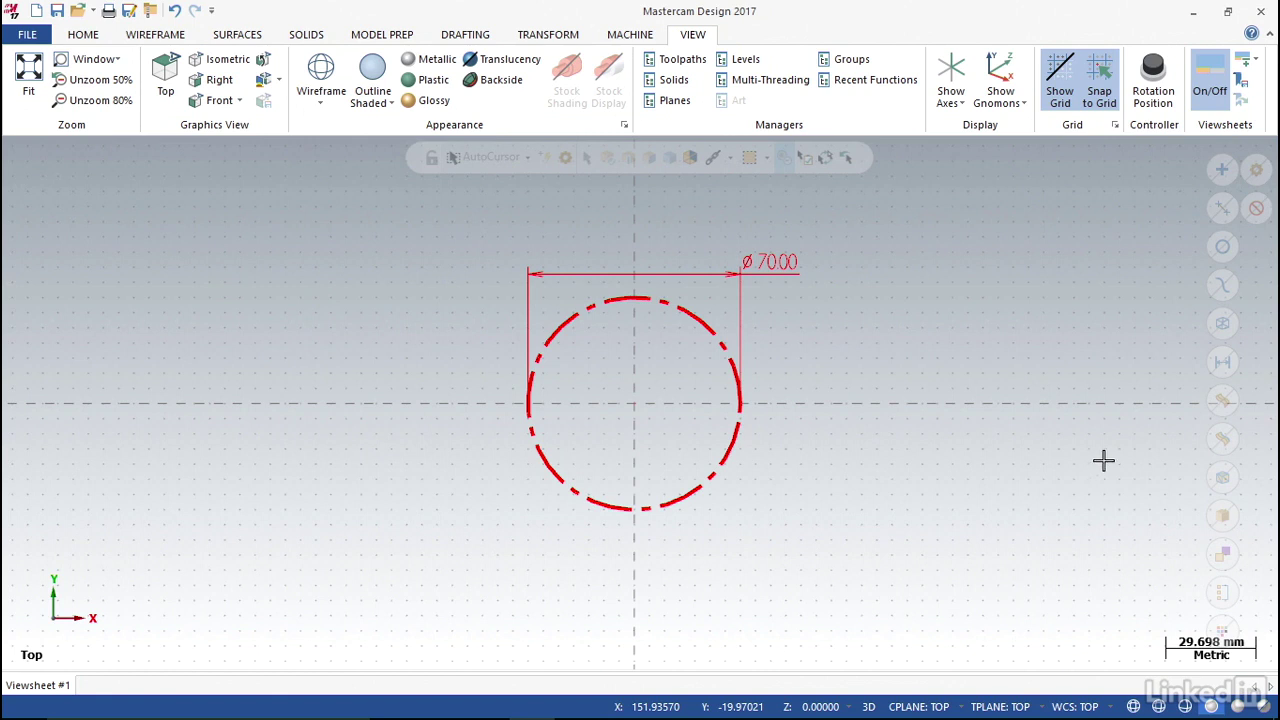
Delete the circle at the origin together with its 70 mm diameter dimension.
left_click_drag(465, 230, 886, 553)
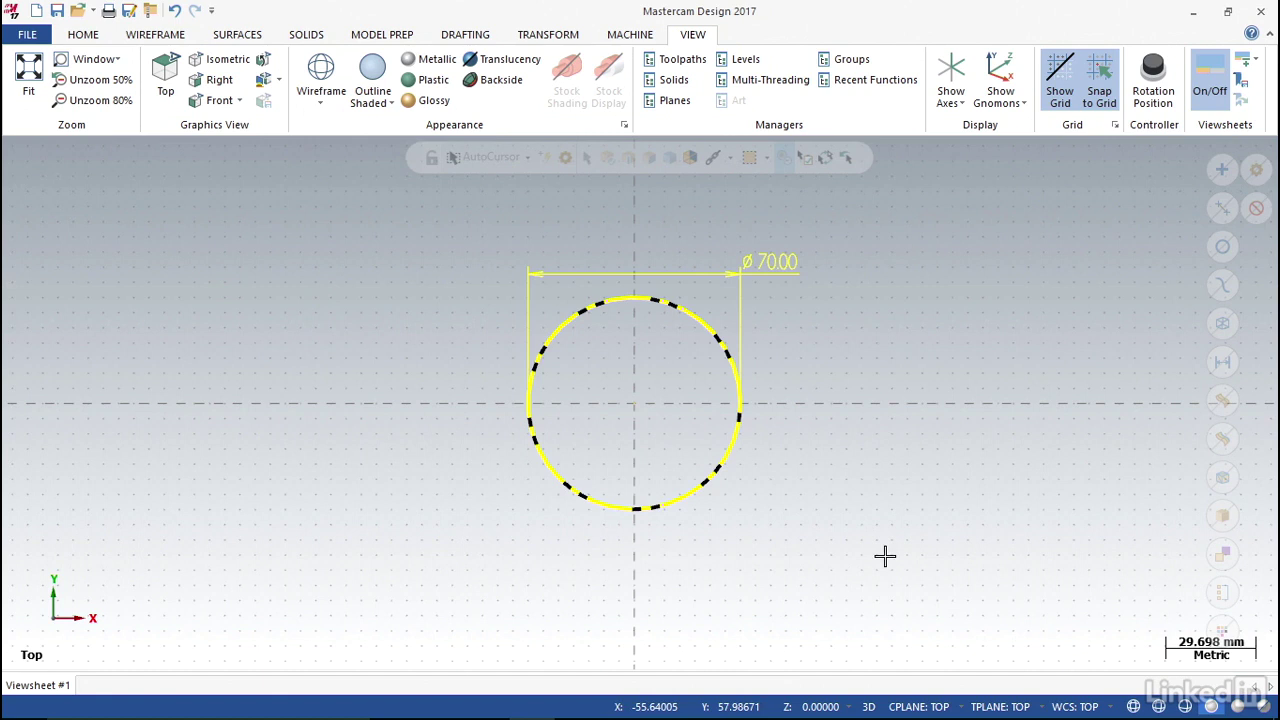
right_click(787, 347)
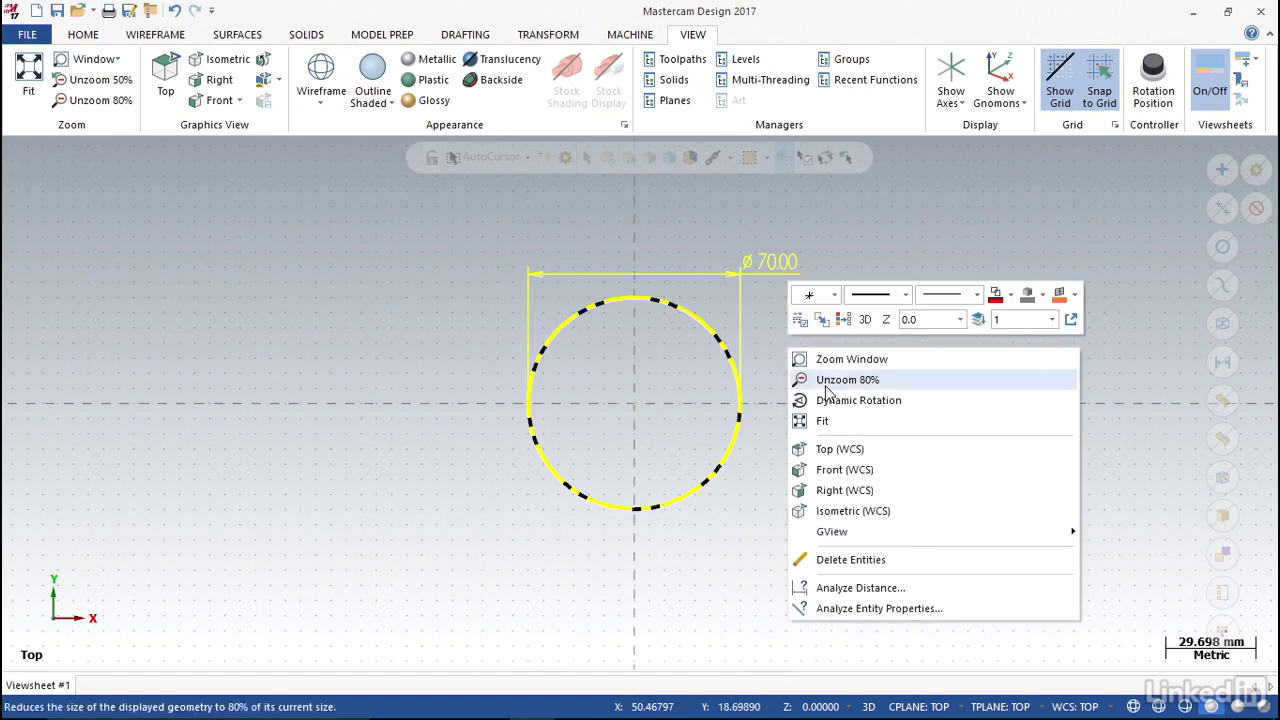
left_click(866, 556)
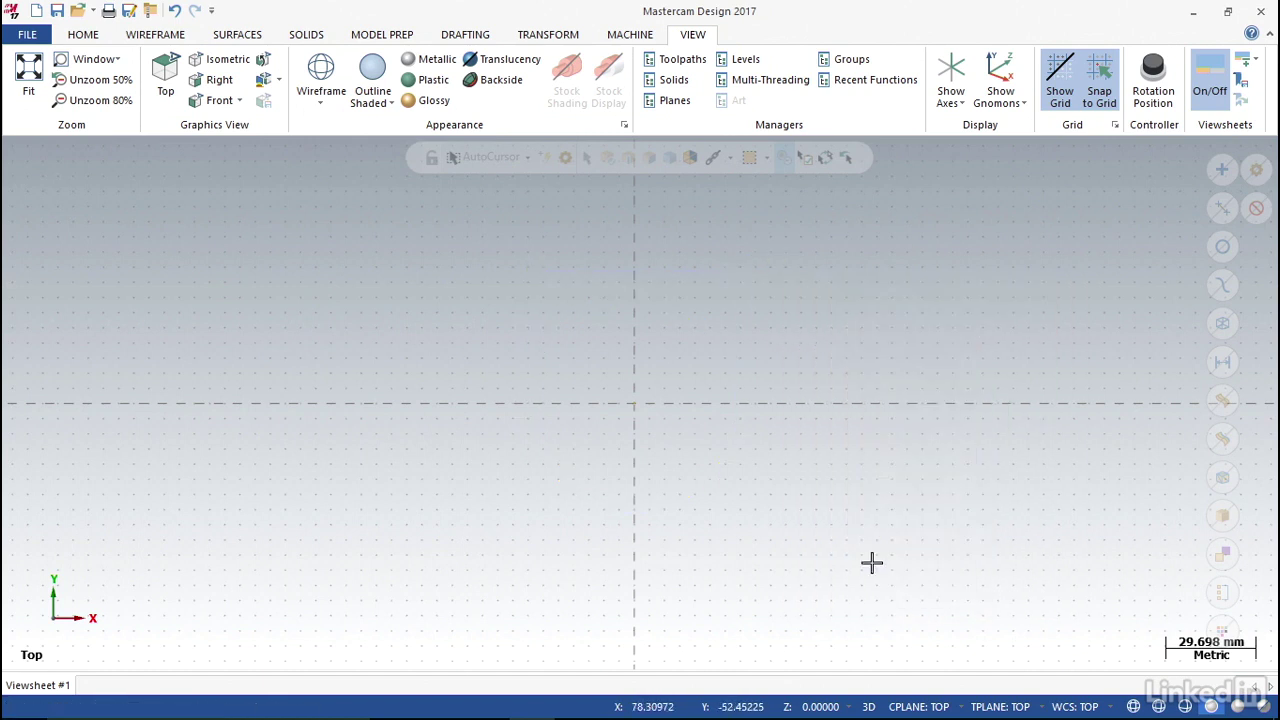
Create four separate wireframe points scattered around the origin.
left_click(155, 35)
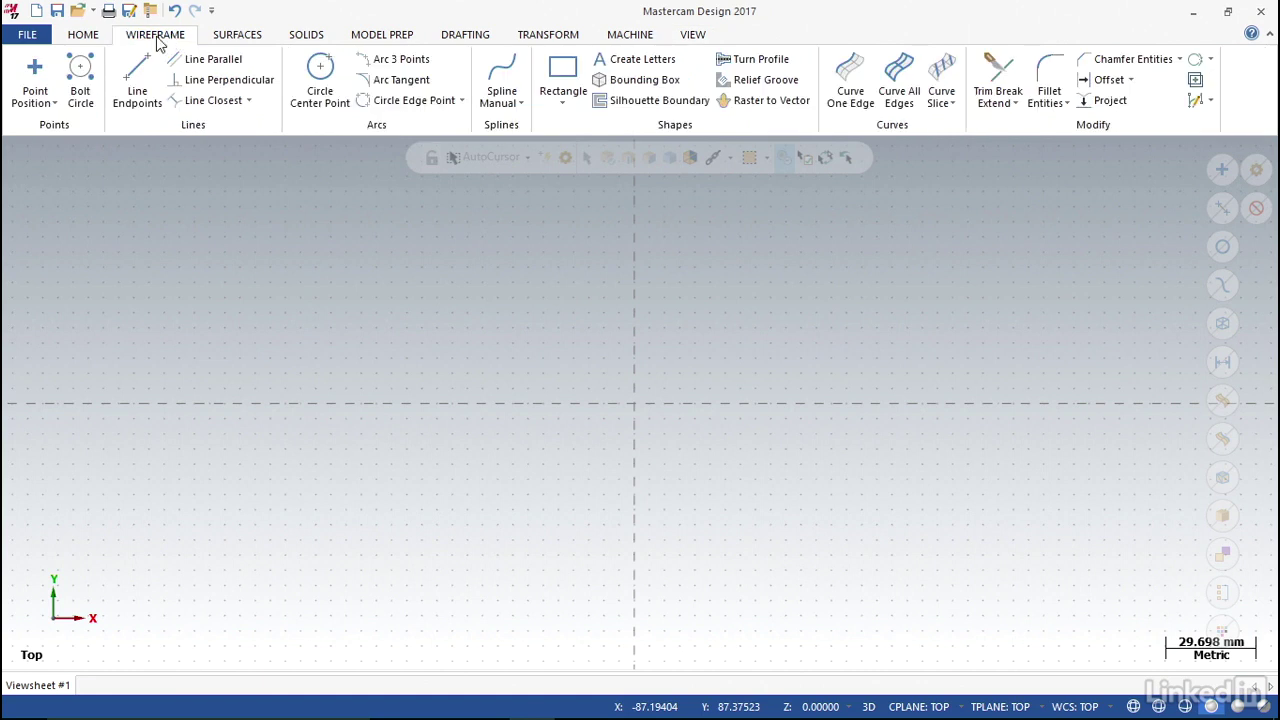
left_click(258, 34)
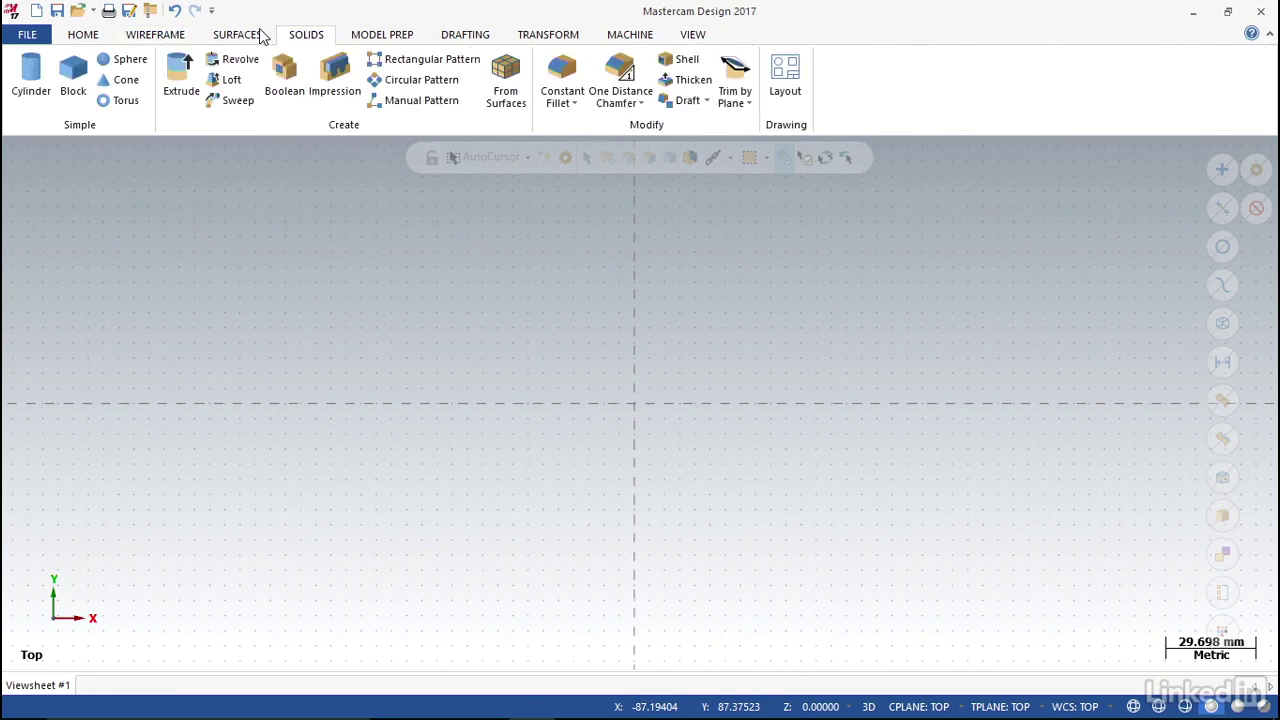
left_click(158, 38)
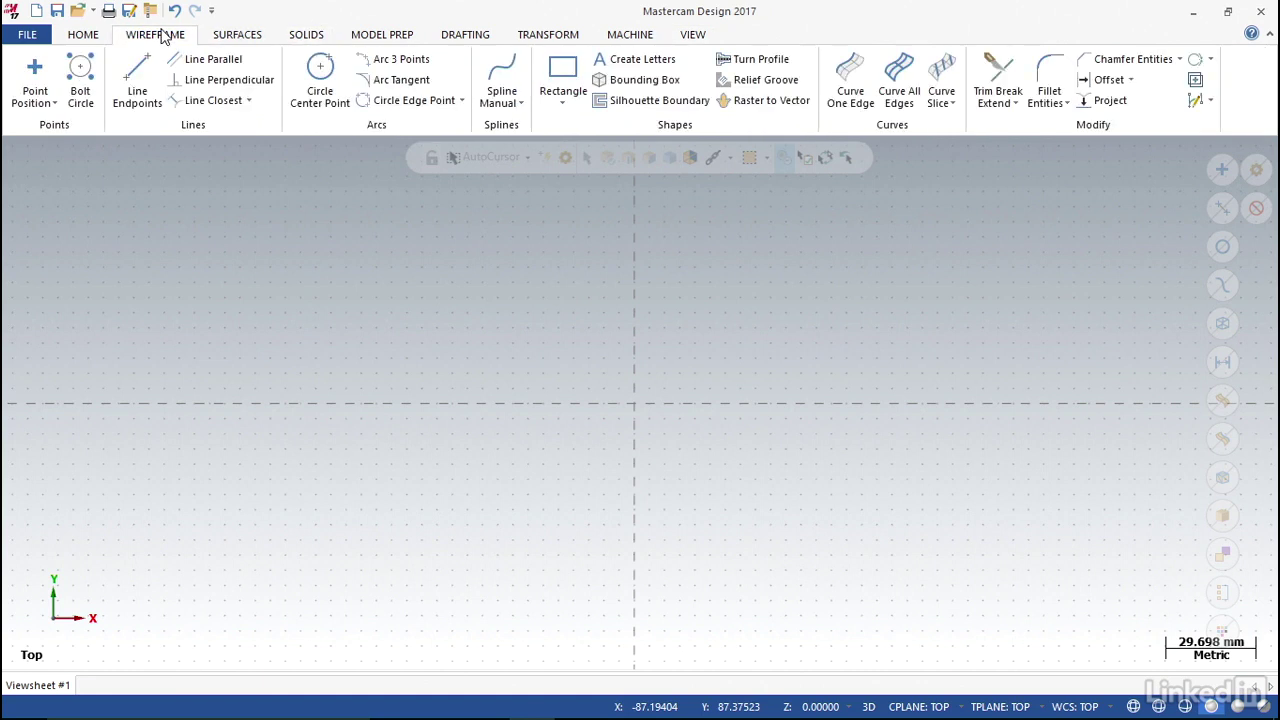
left_click(36, 78)
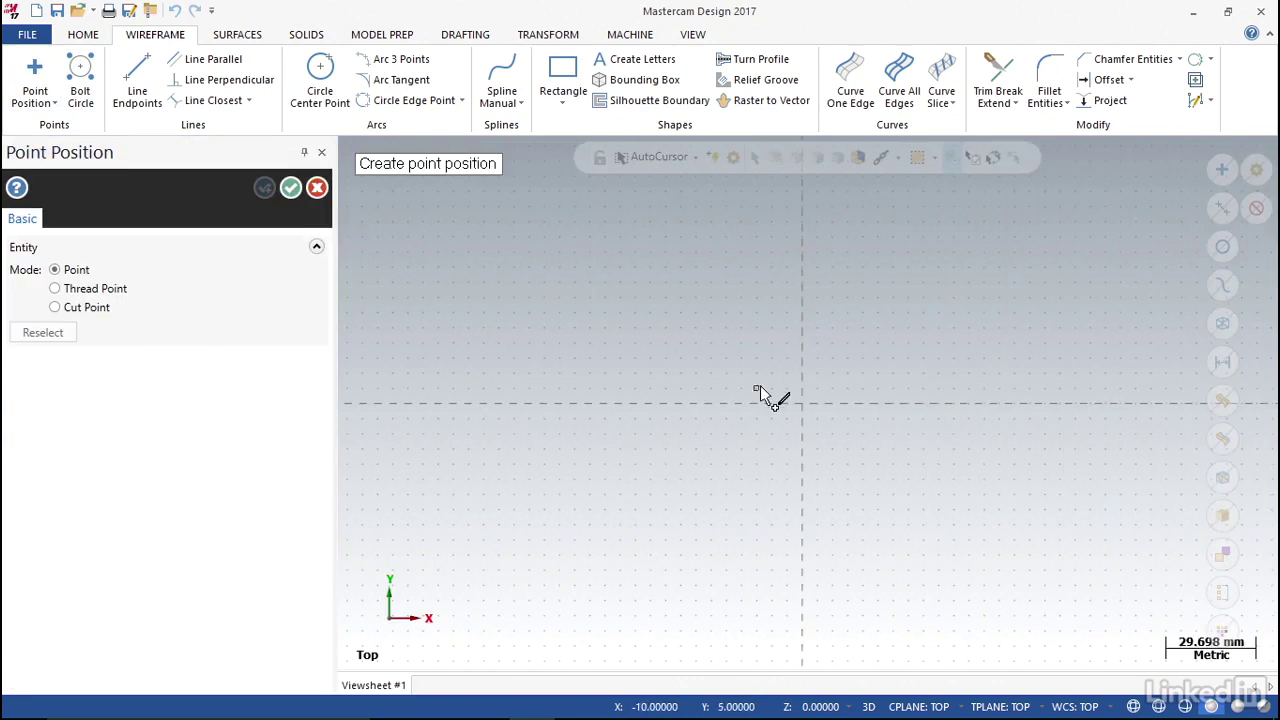
left_click(862, 312)
left_click(953, 419)
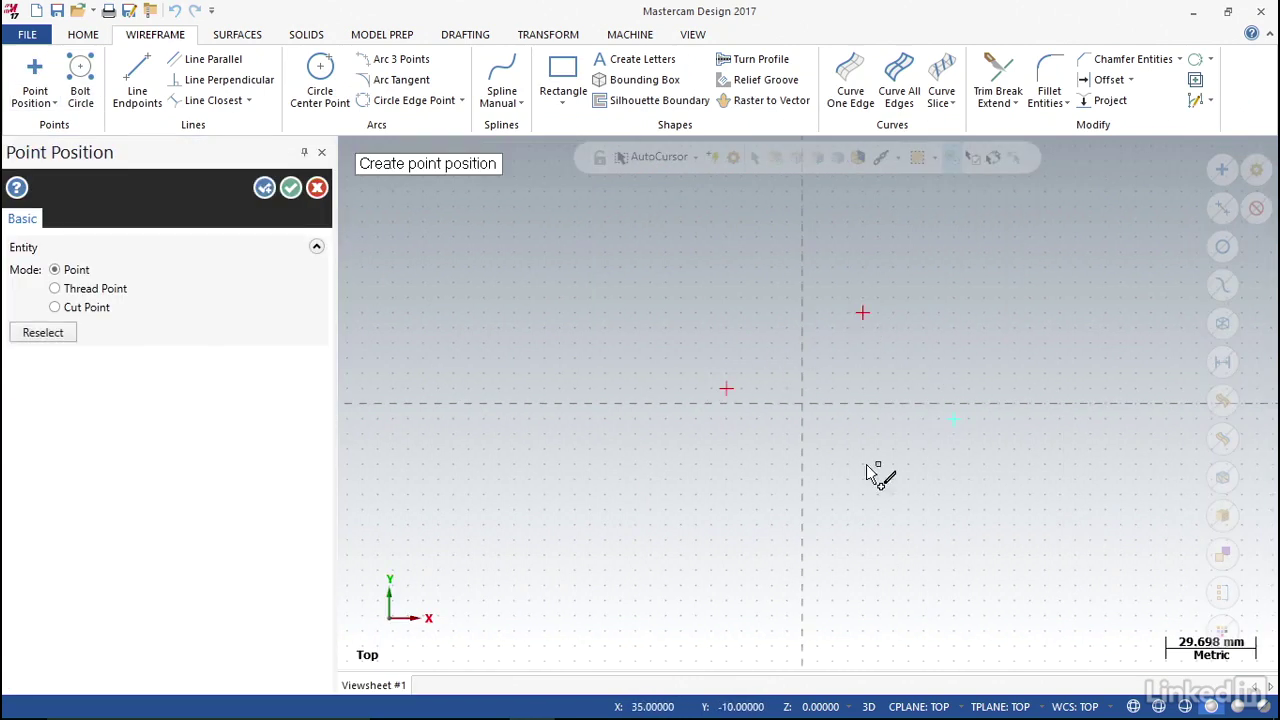
left_click(757, 523)
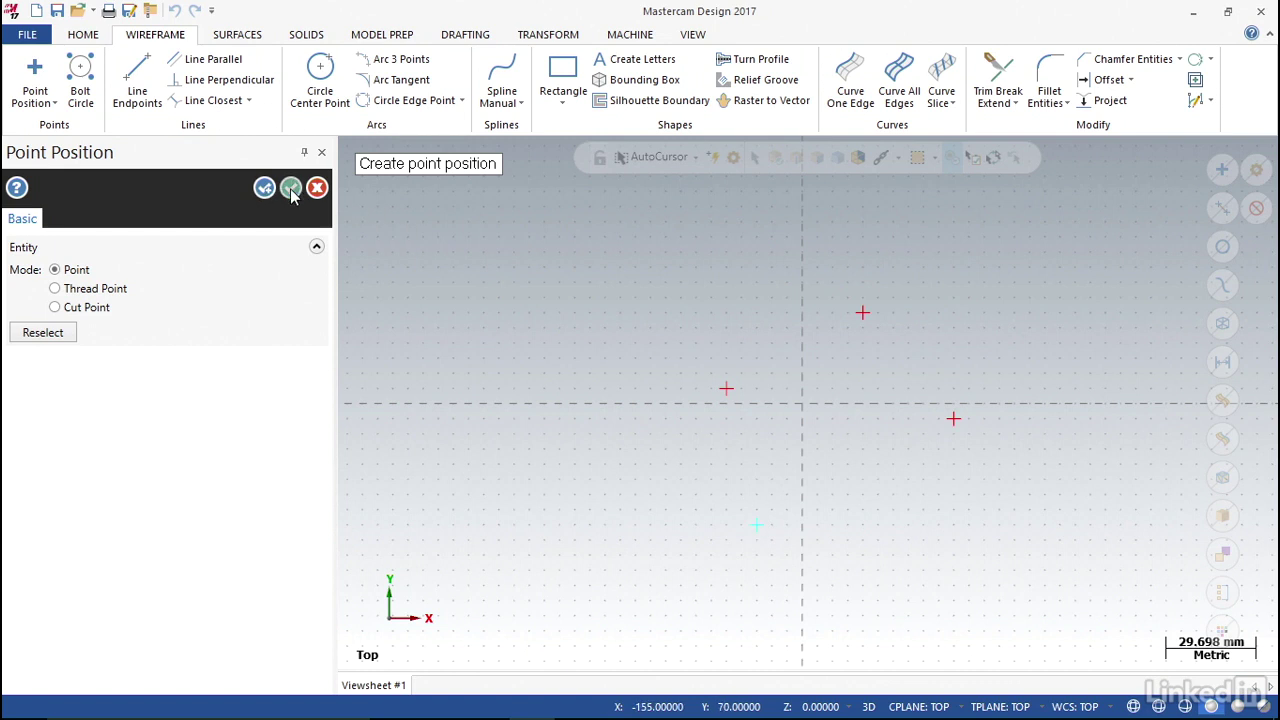
left_click(290, 188)
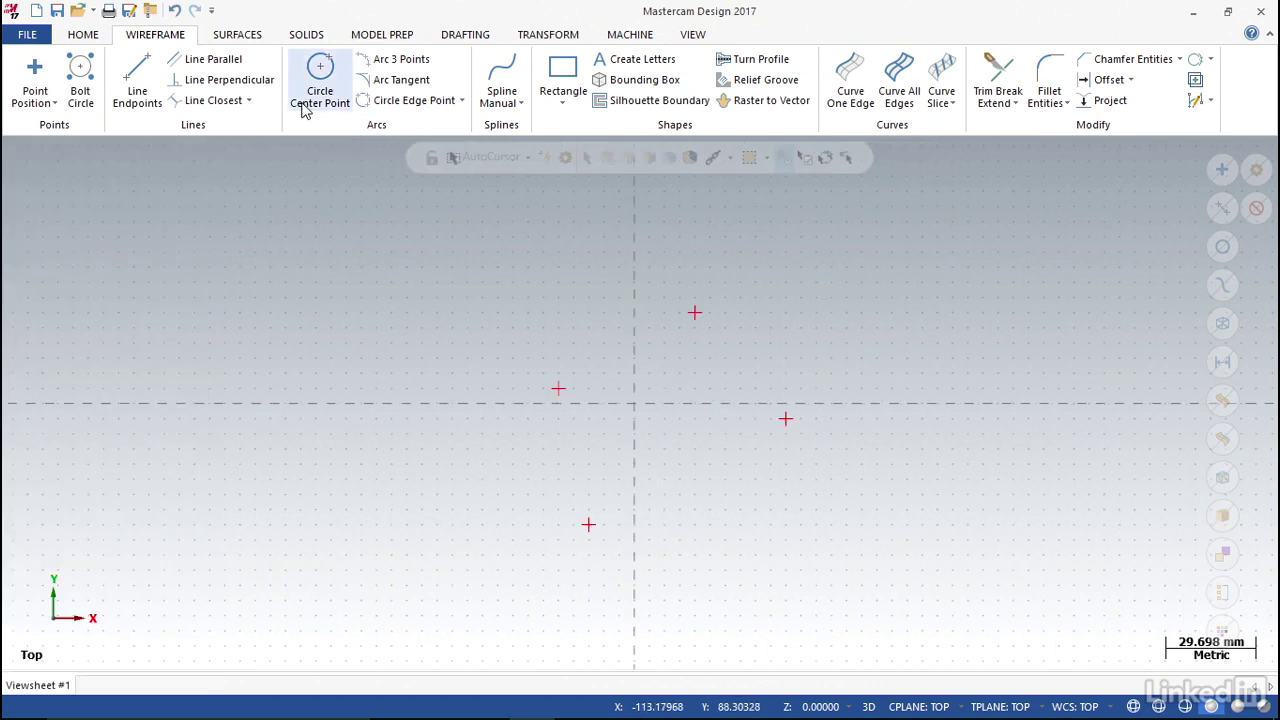
Draw a center-point circle with a radius of about 36 mm to the upper left of the points.
left_click(320, 75)
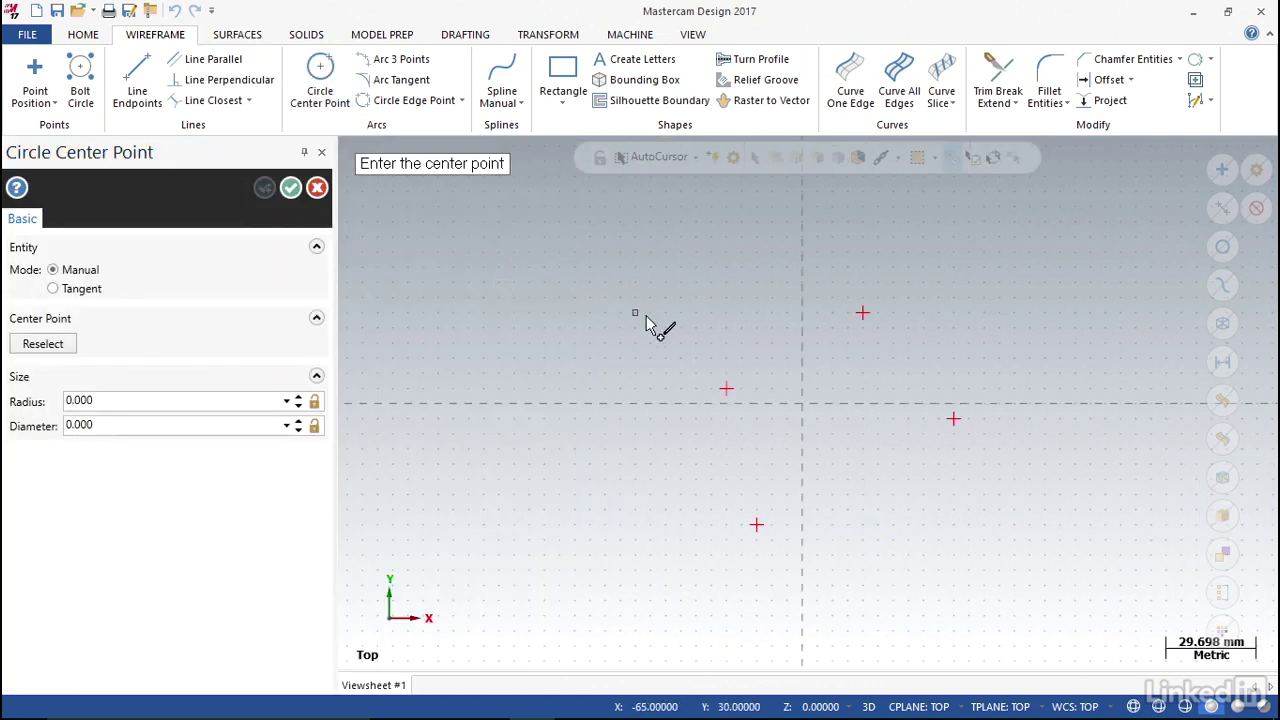
left_click(596, 319)
left_click(658, 404)
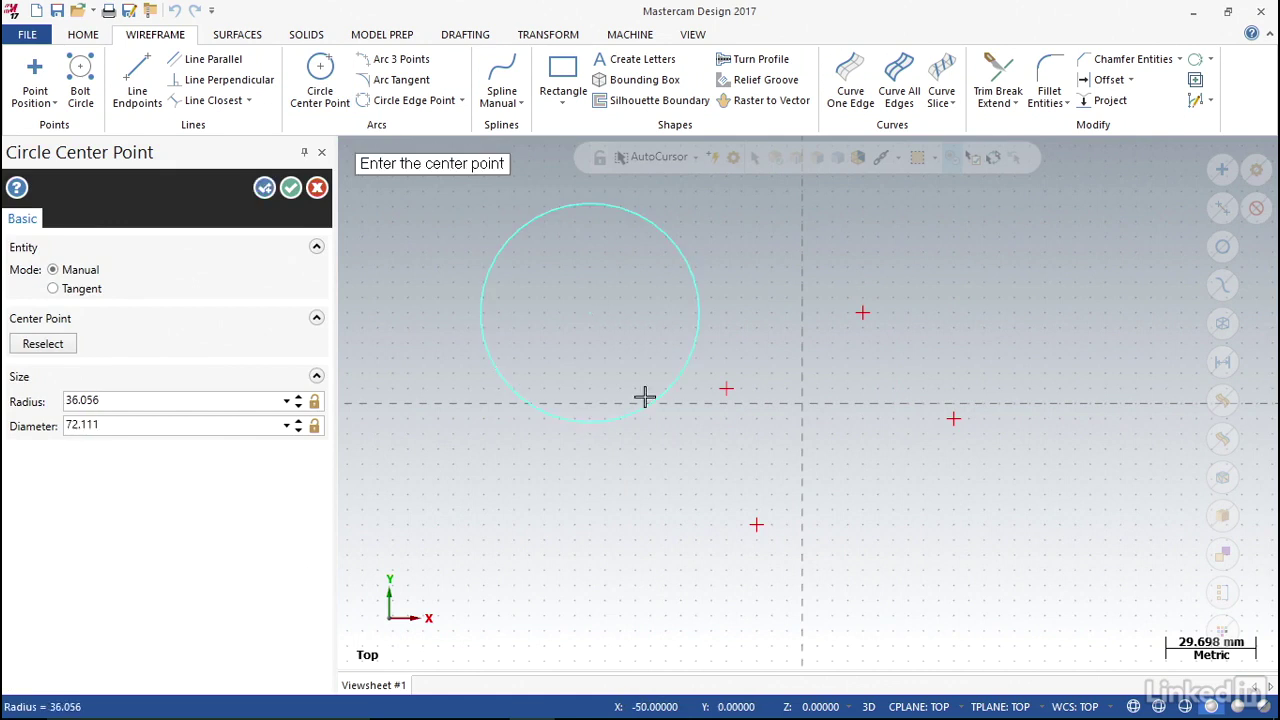
left_click(290, 187)
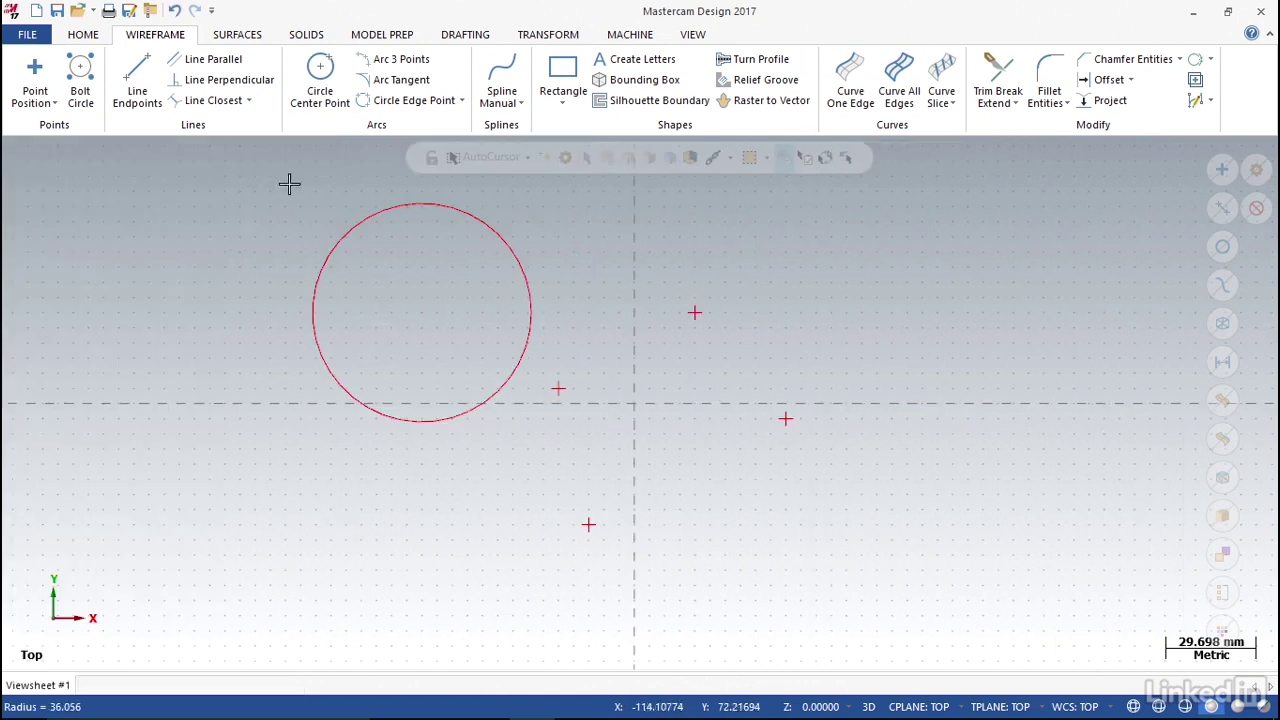
Create a solid cylinder of about 25.5 mm radius and 63.3 mm height right of the points, setting its height in the isometric view.
left_click(308, 36)
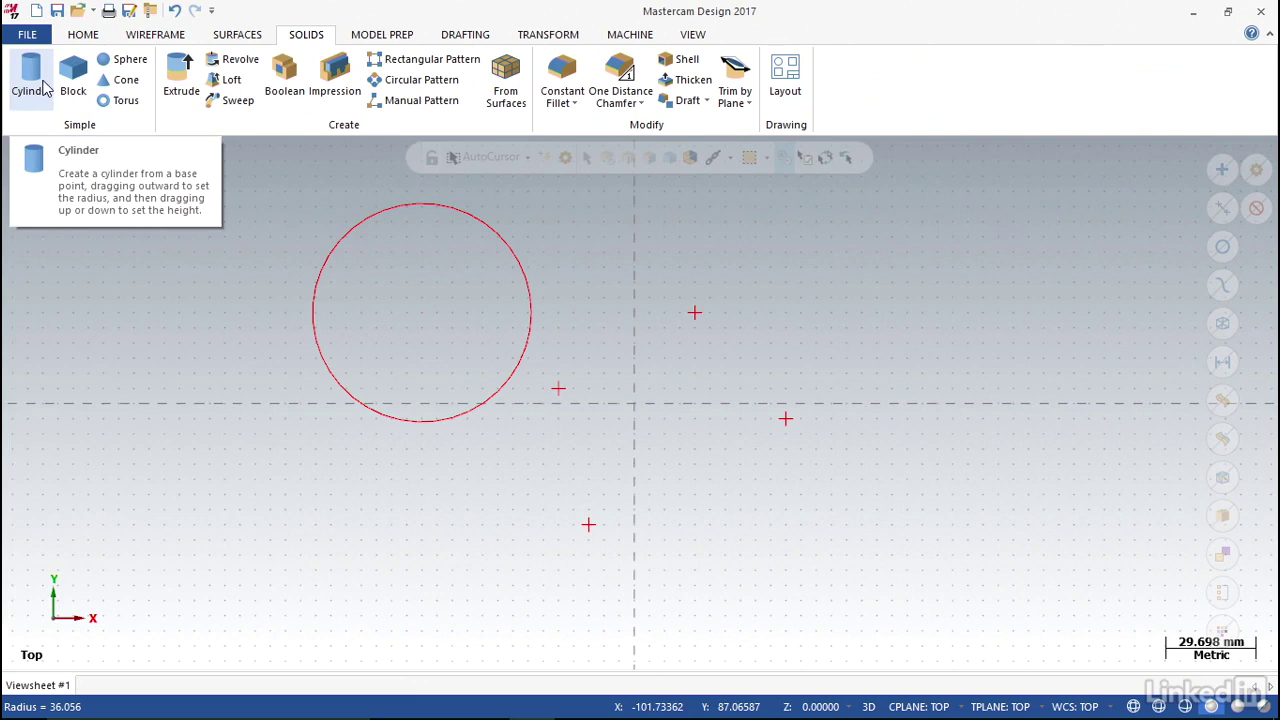
left_click(31, 80)
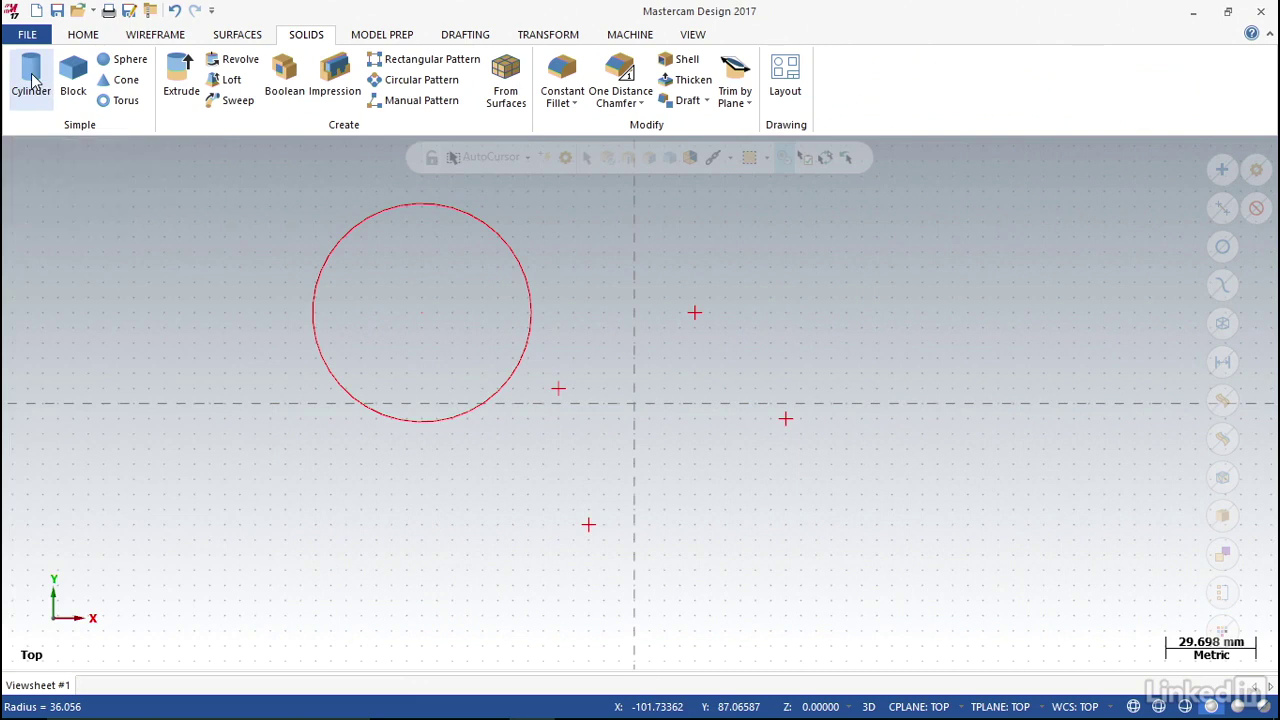
left_click(876, 346)
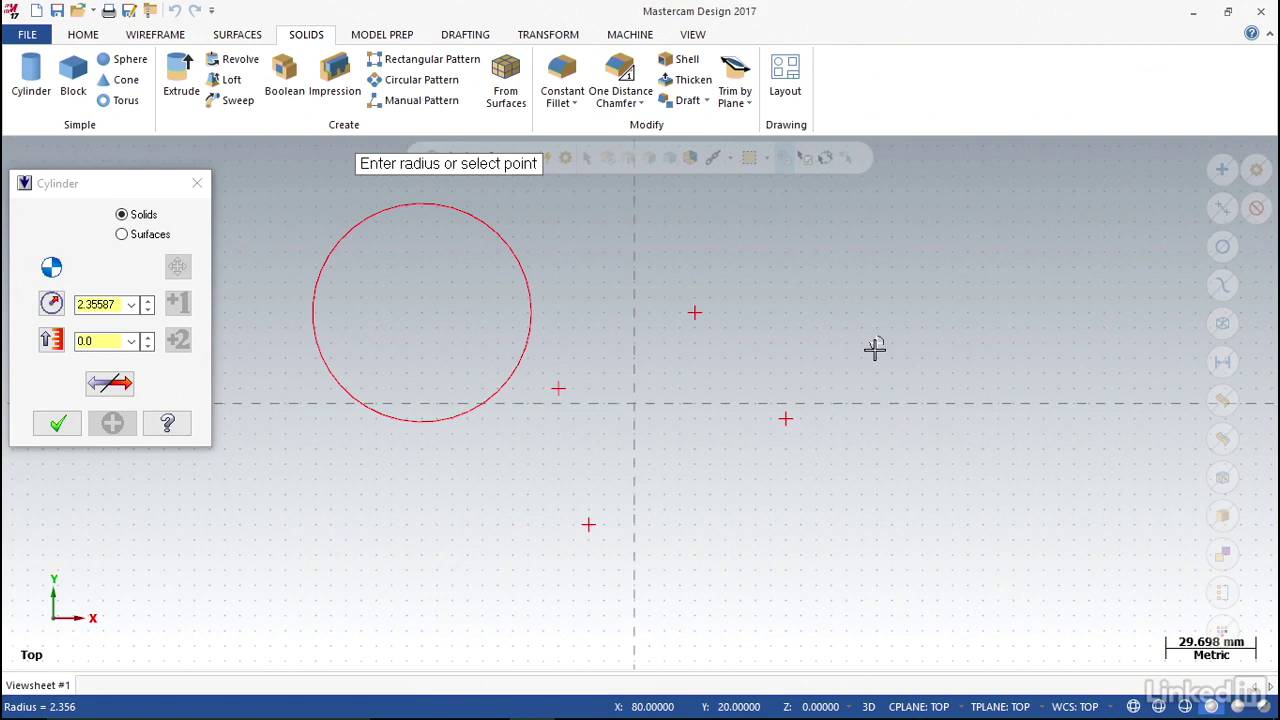
left_click(898, 422)
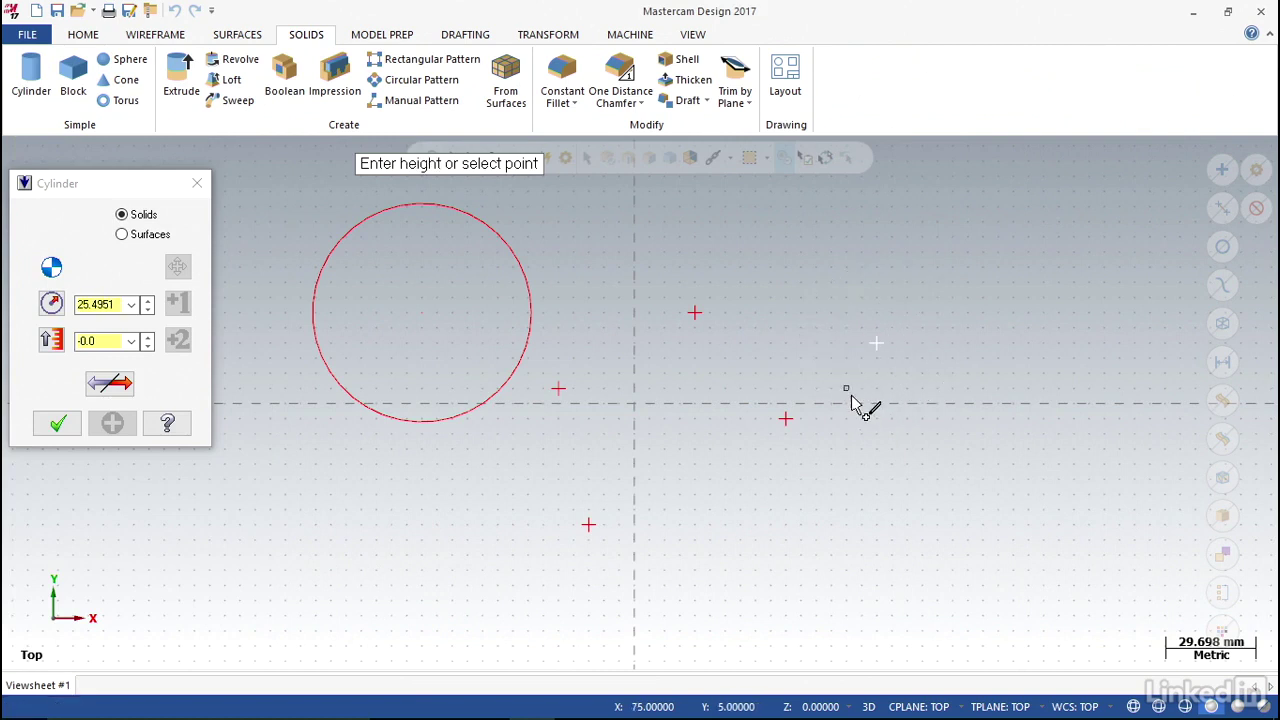
right_click(722, 364)
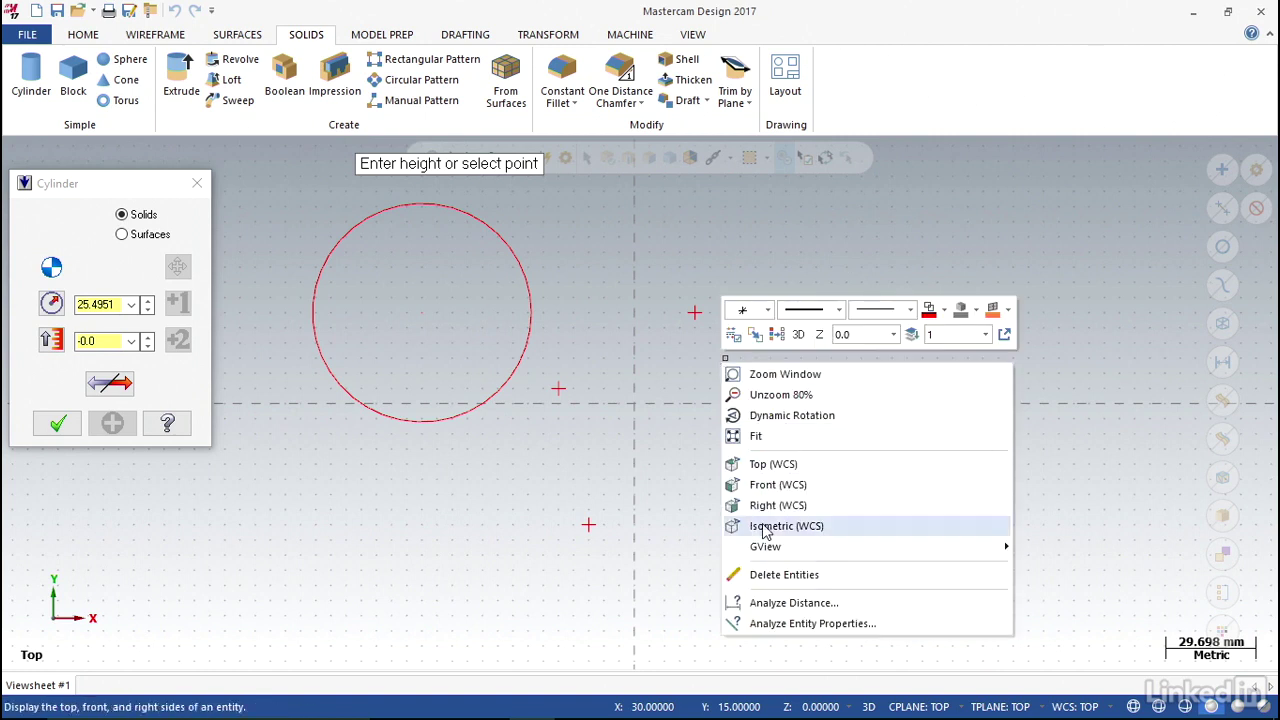
key("Escape")
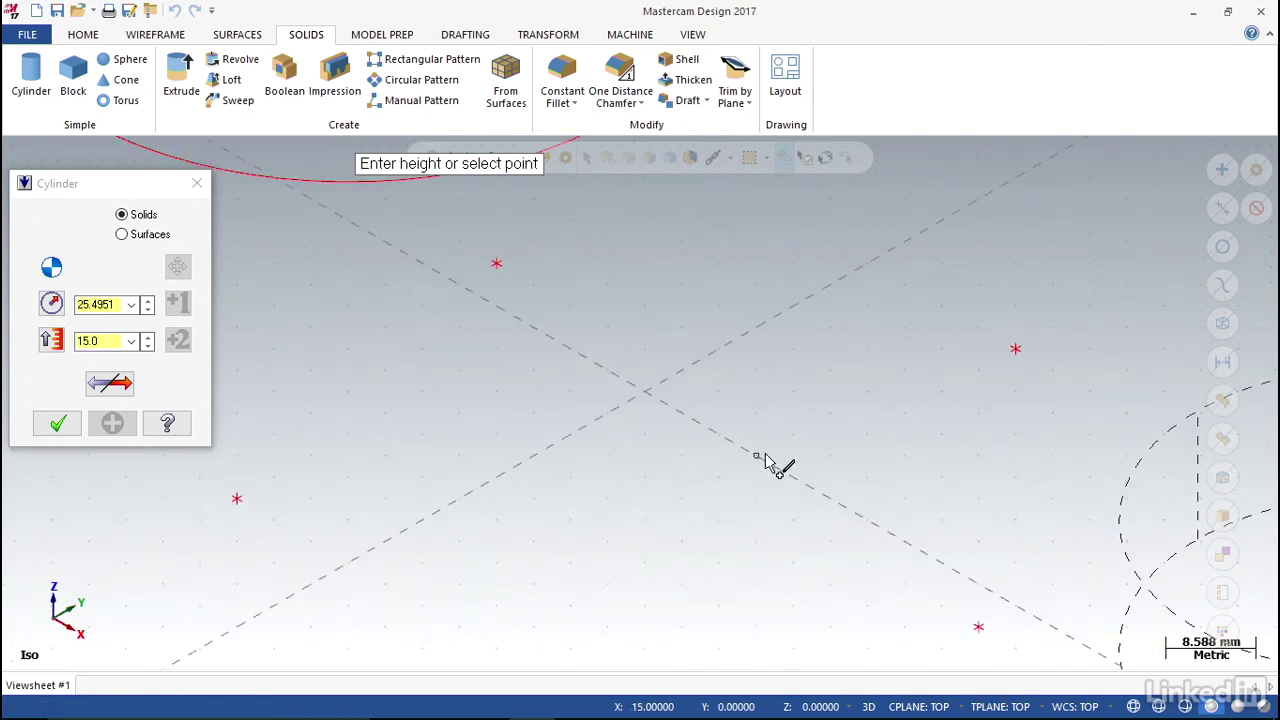
scroll(765, 462, "down", 5)
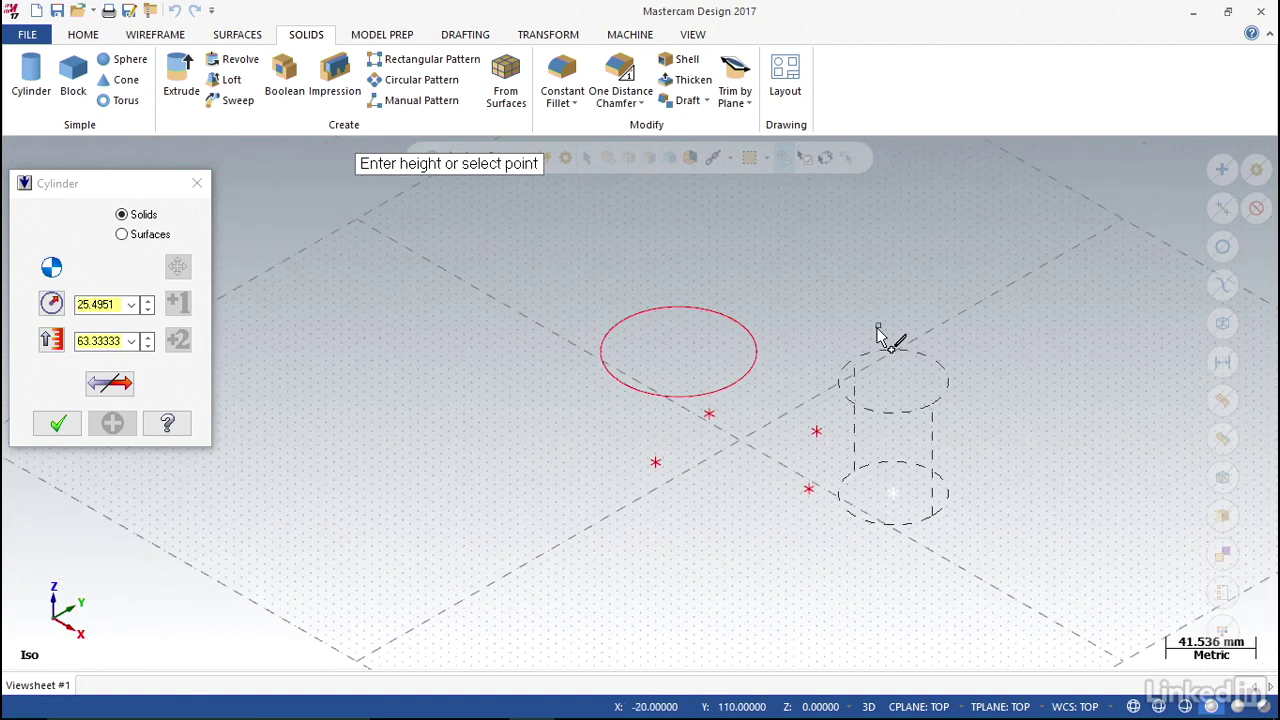
left_click(877, 336)
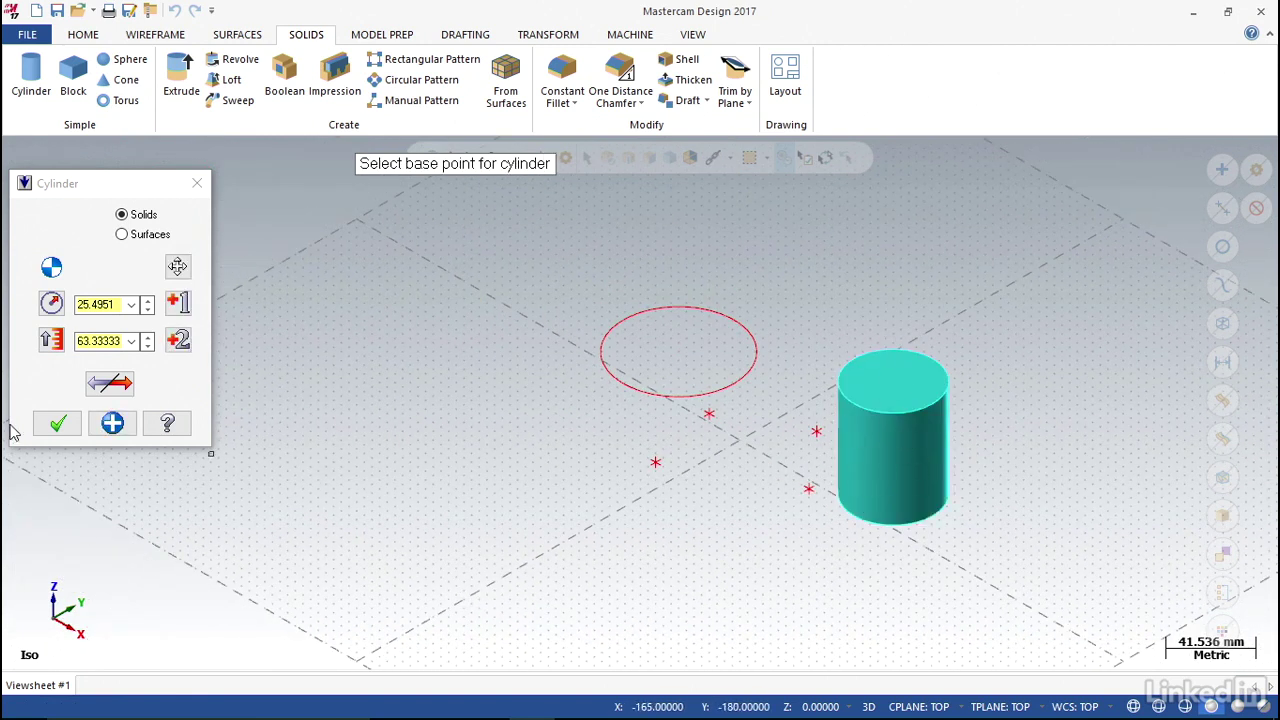
left_click(57, 426)
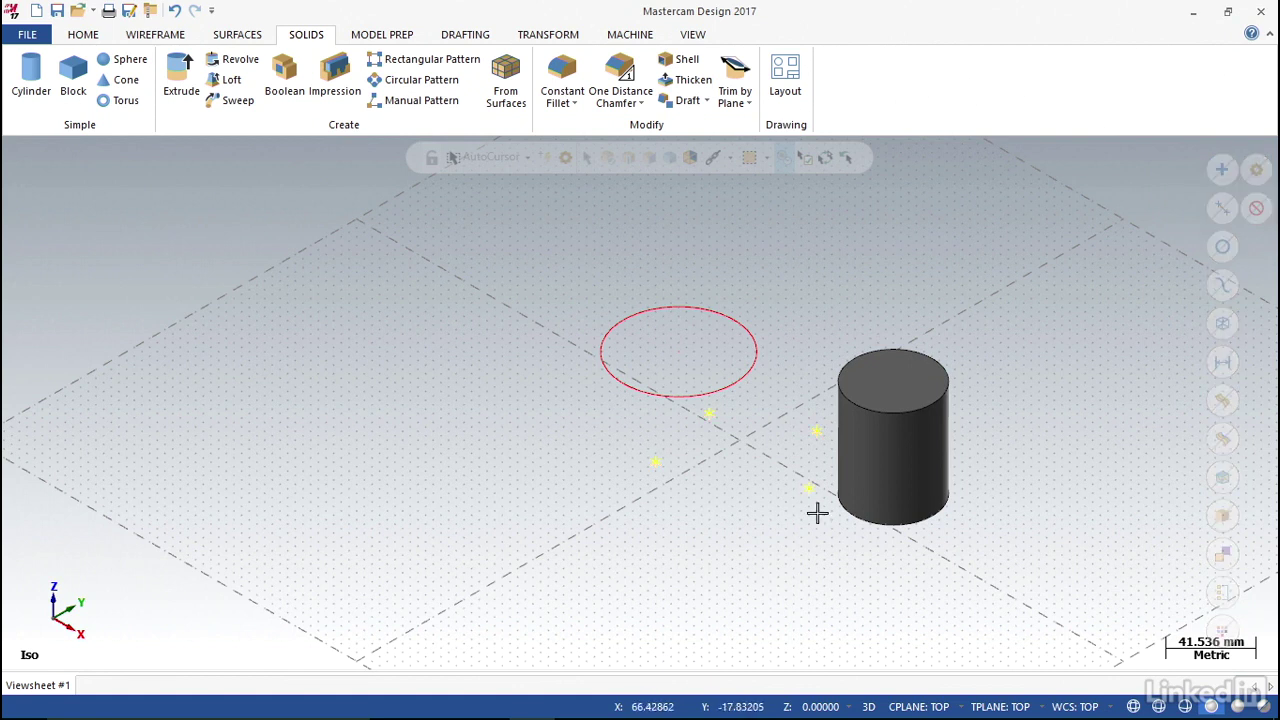
Use the quick selection masks to window-select only the points, and try Select Last to recall the selection.
left_click(1224, 178)
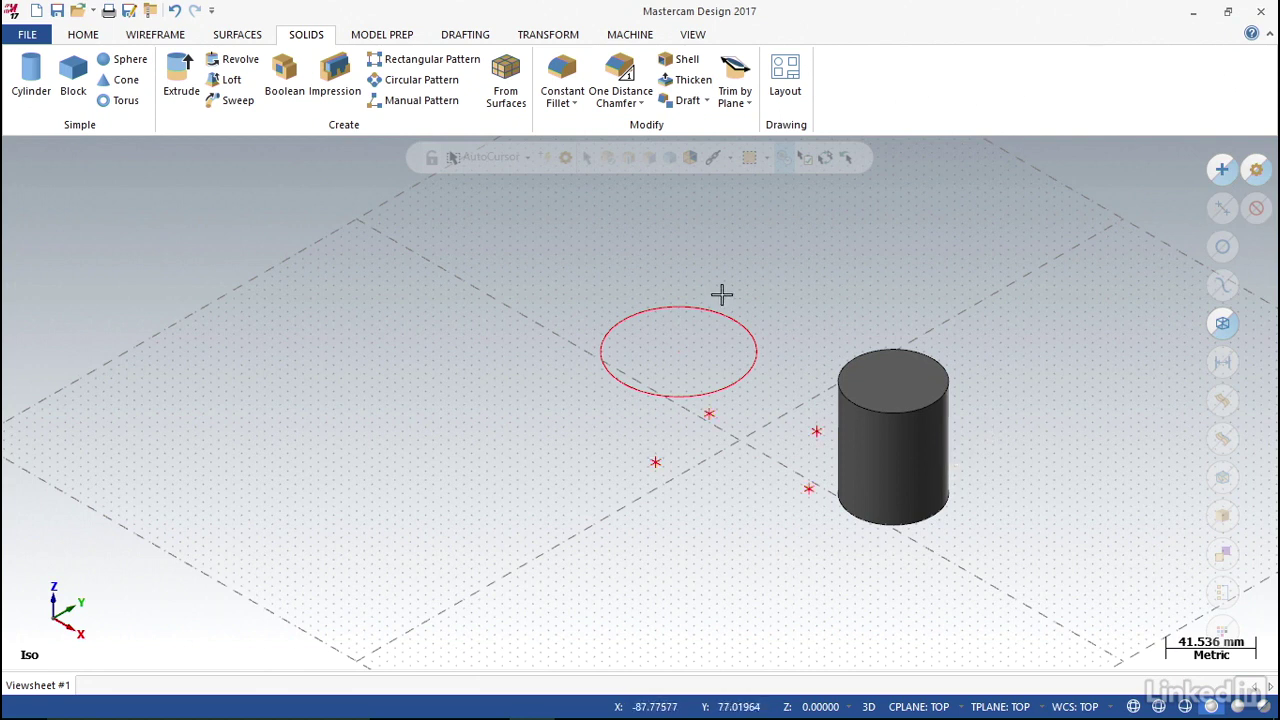
left_click_drag(553, 237, 1043, 590)
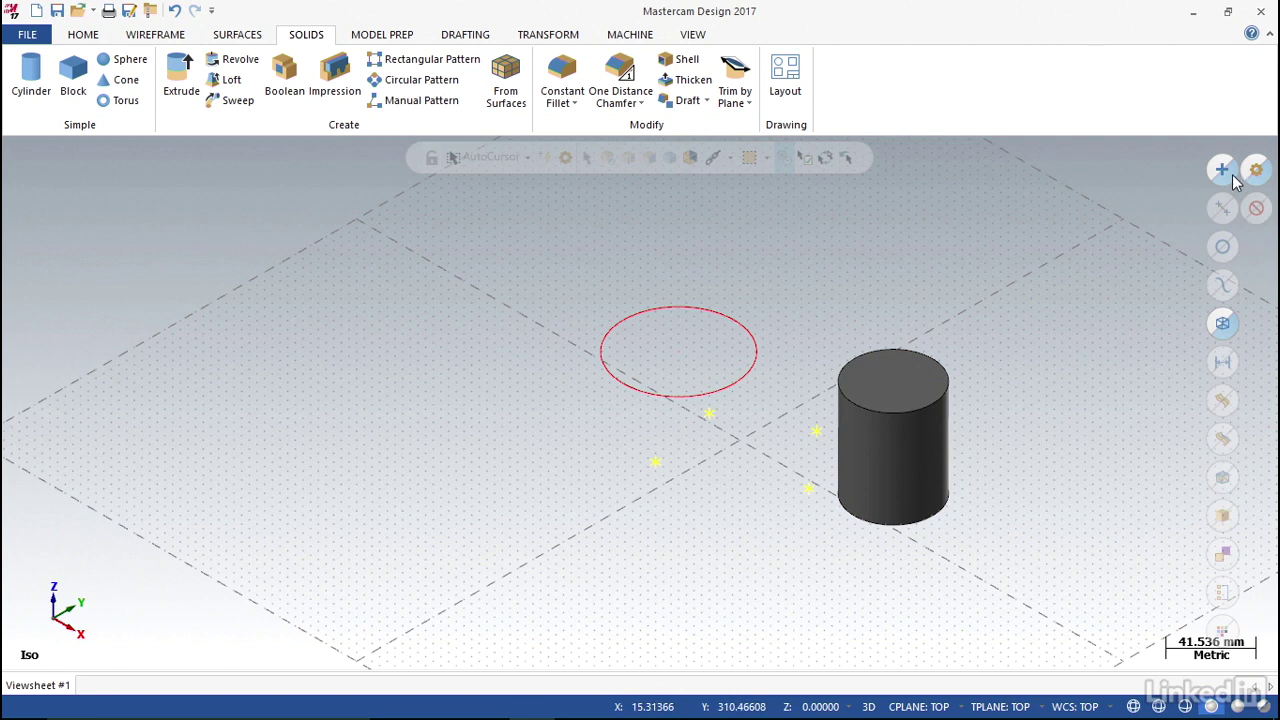
left_click(1225, 320)
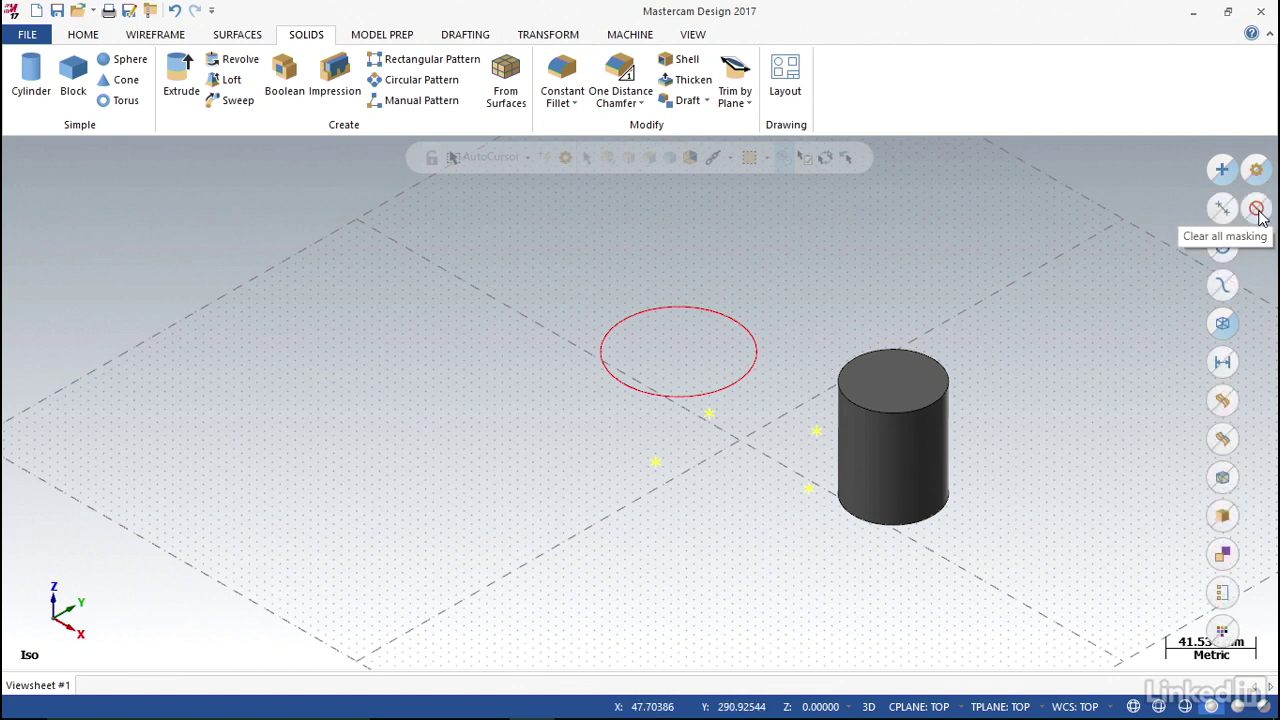
left_click(1256, 208)
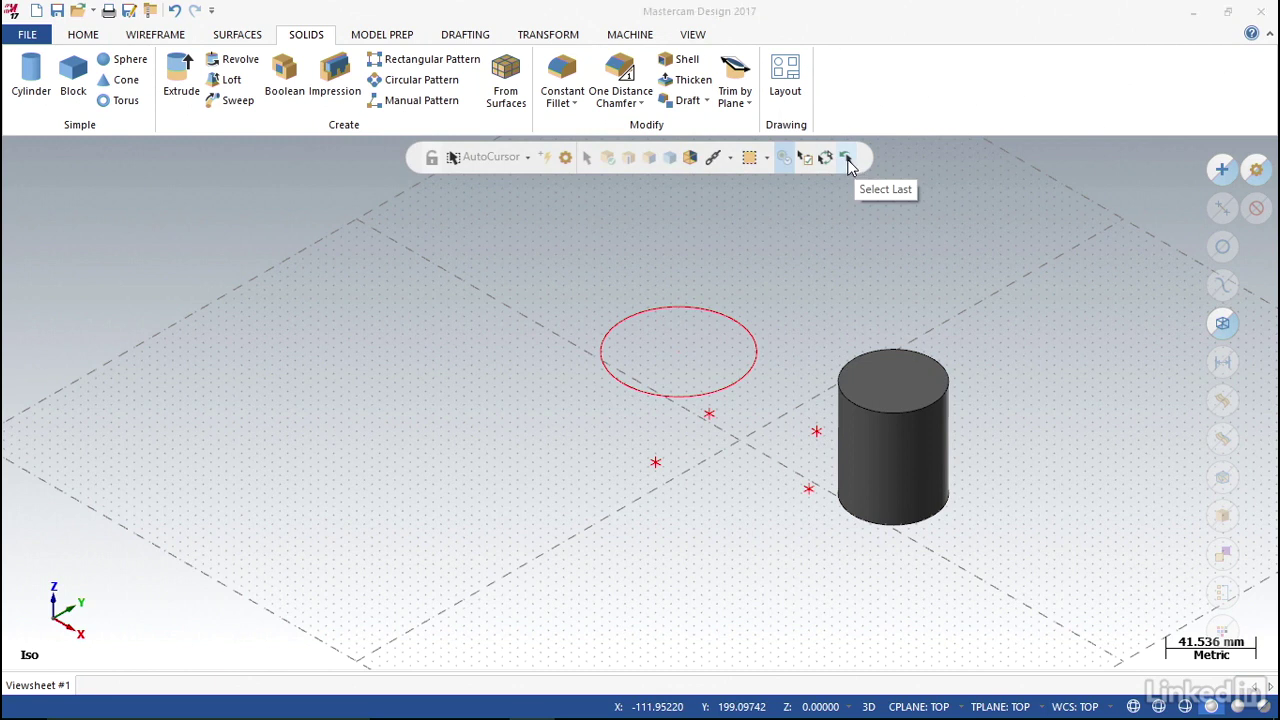
left_click(849, 167)
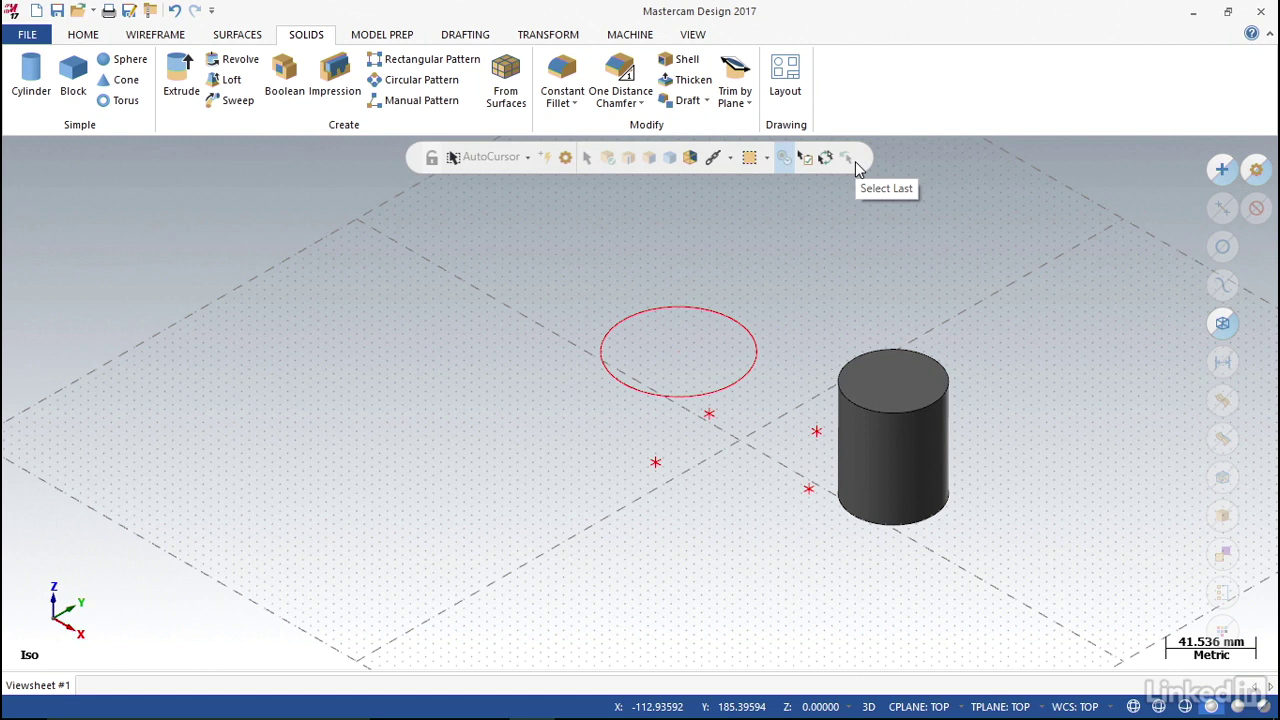
With all selection masks cleared, window-select the circle and the two points nearest it using the In method.
left_click(764, 158)
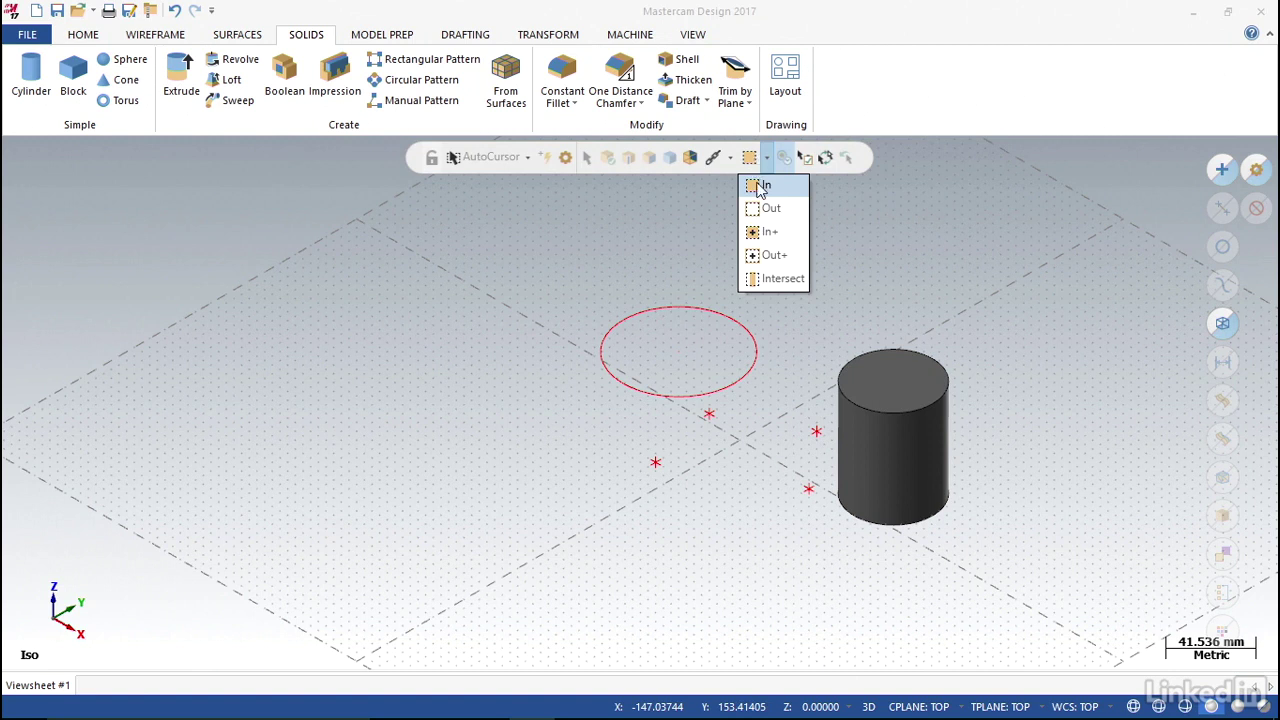
left_click(760, 187)
left_click_drag(549, 257, 797, 431)
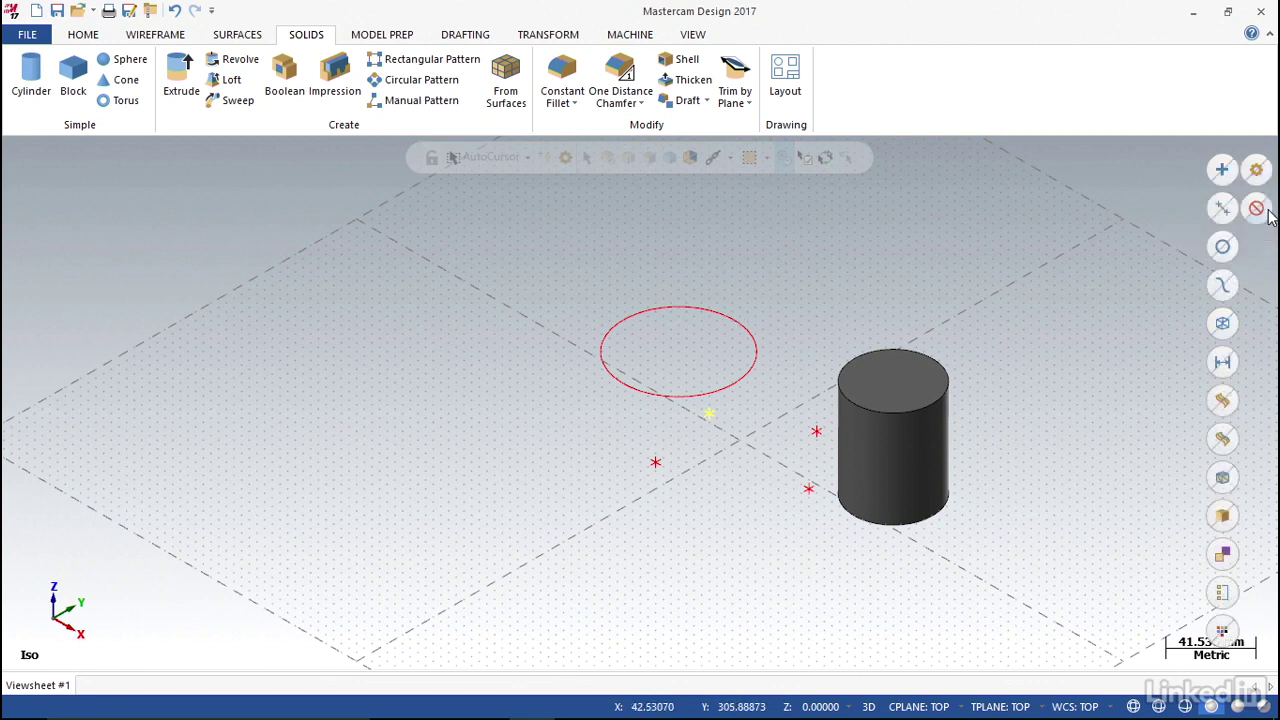
left_click(1258, 209)
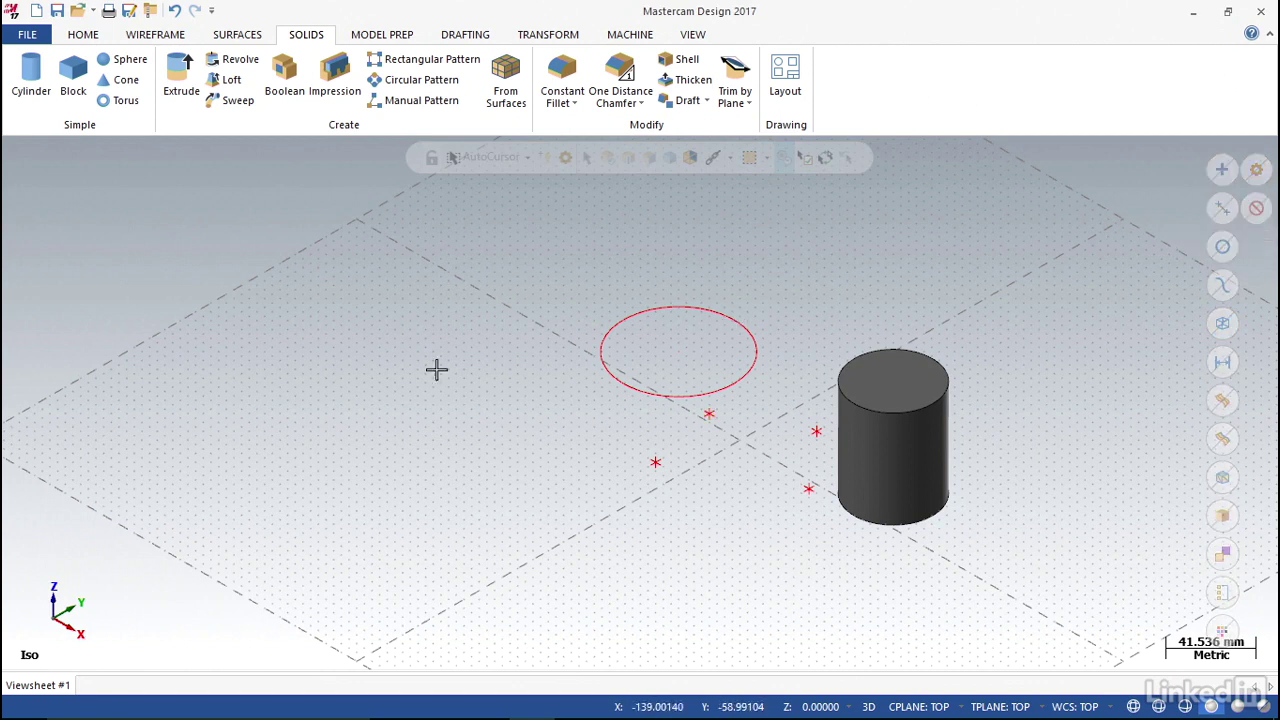
left_click_drag(558, 272, 779, 430)
left_click_drag(556, 234, 908, 446)
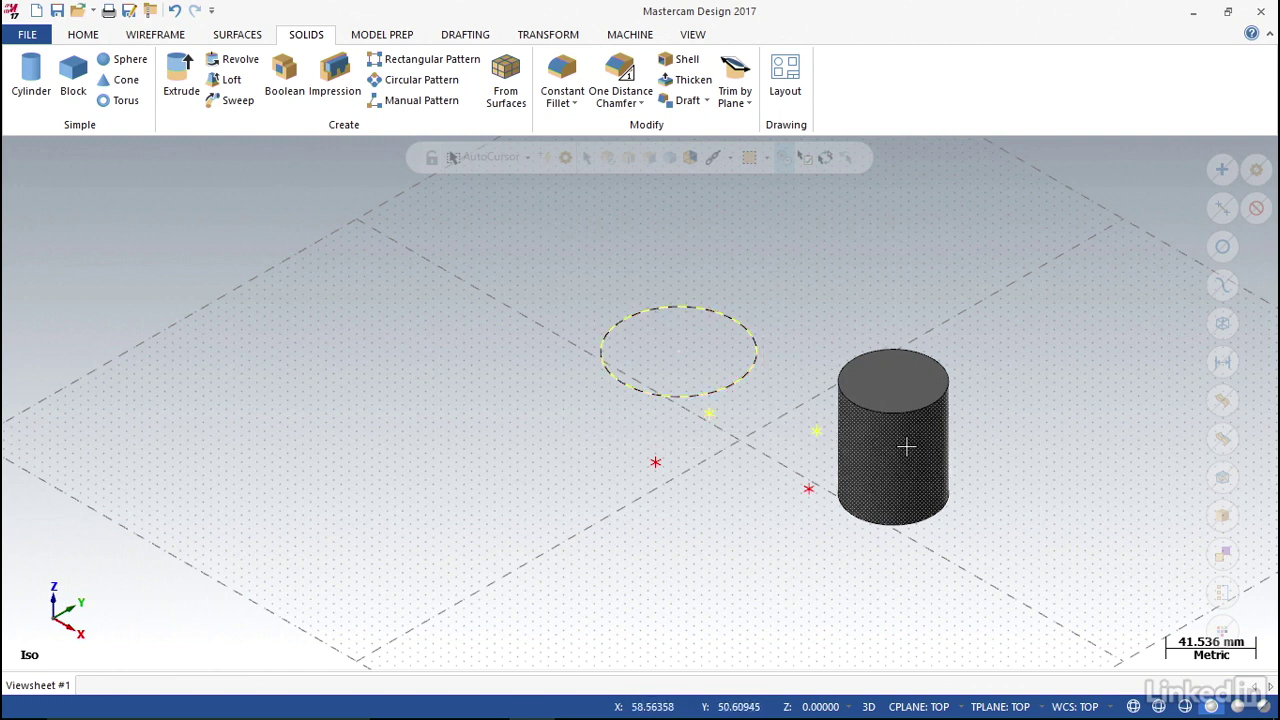
Switch the window selection method to In+ and window-select the circle, its nearby points and the partly enclosed cylinder.
left_click(751, 160)
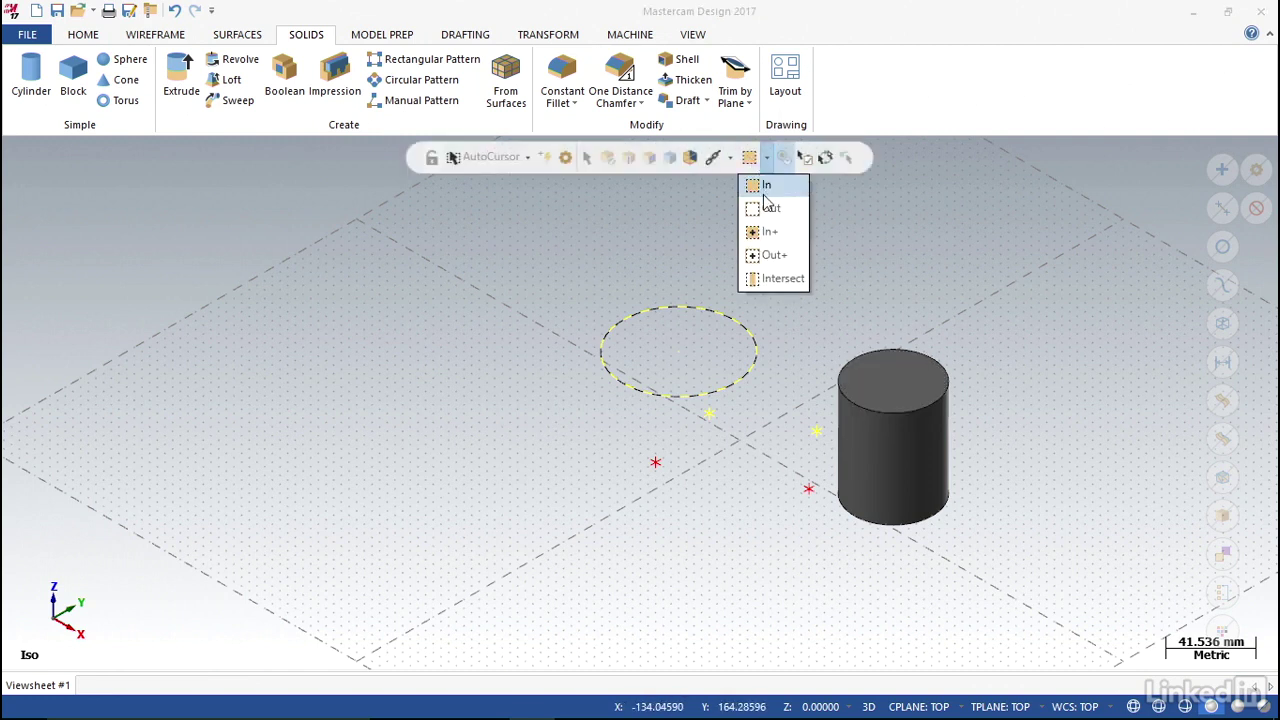
left_click(769, 238)
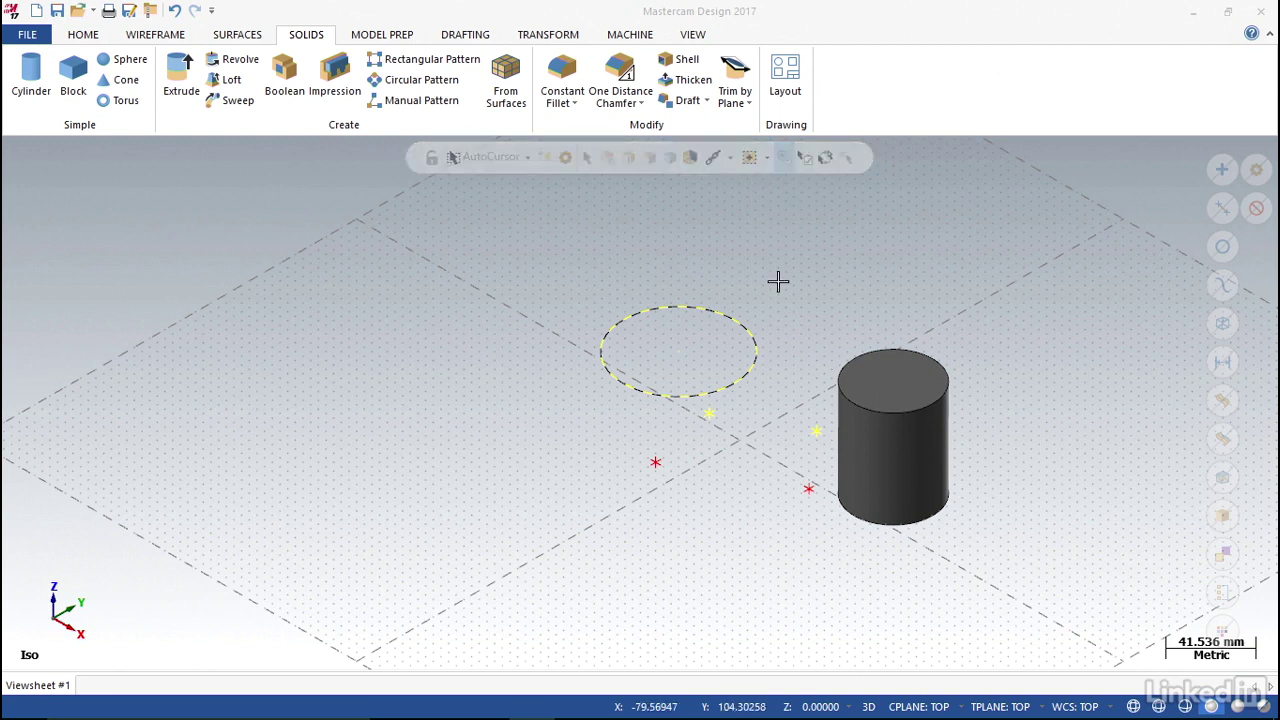
left_click_drag(496, 215, 932, 457)
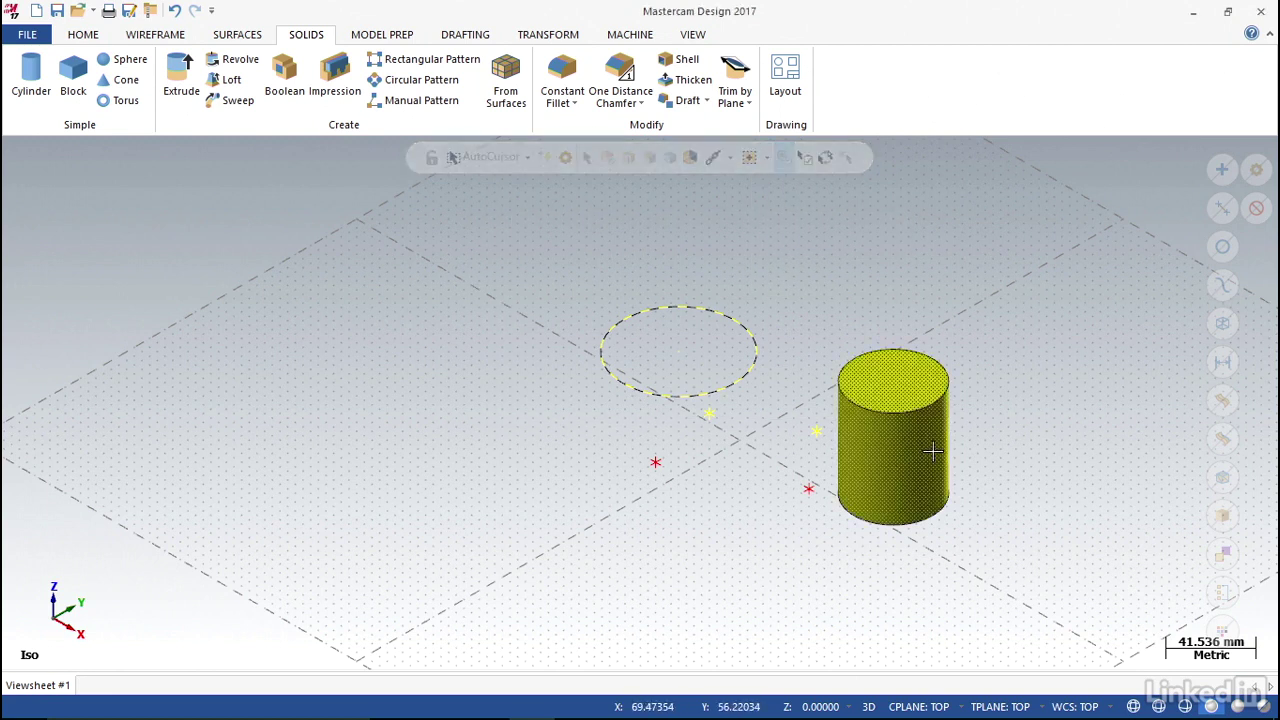
Set the window method to In and selection mode to Automatic, window-select all the points, the circle and the cylinder, and clear the selection.
left_click(751, 160)
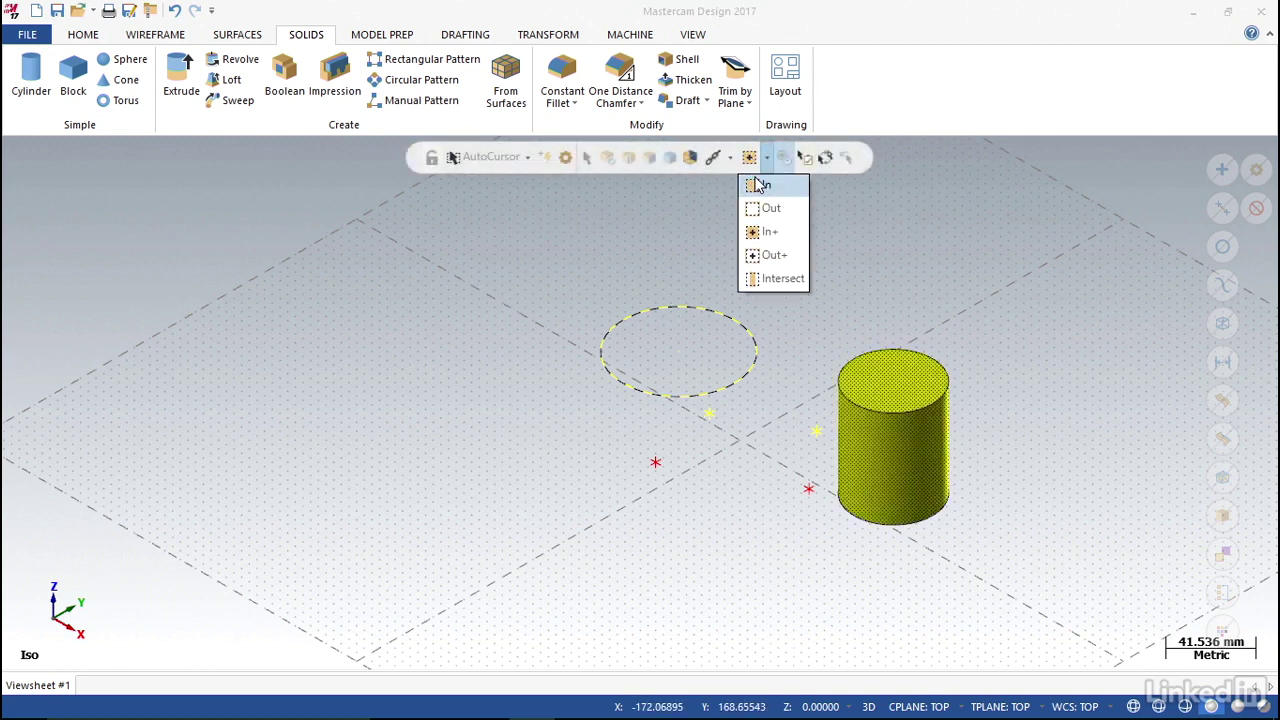
left_click(757, 185)
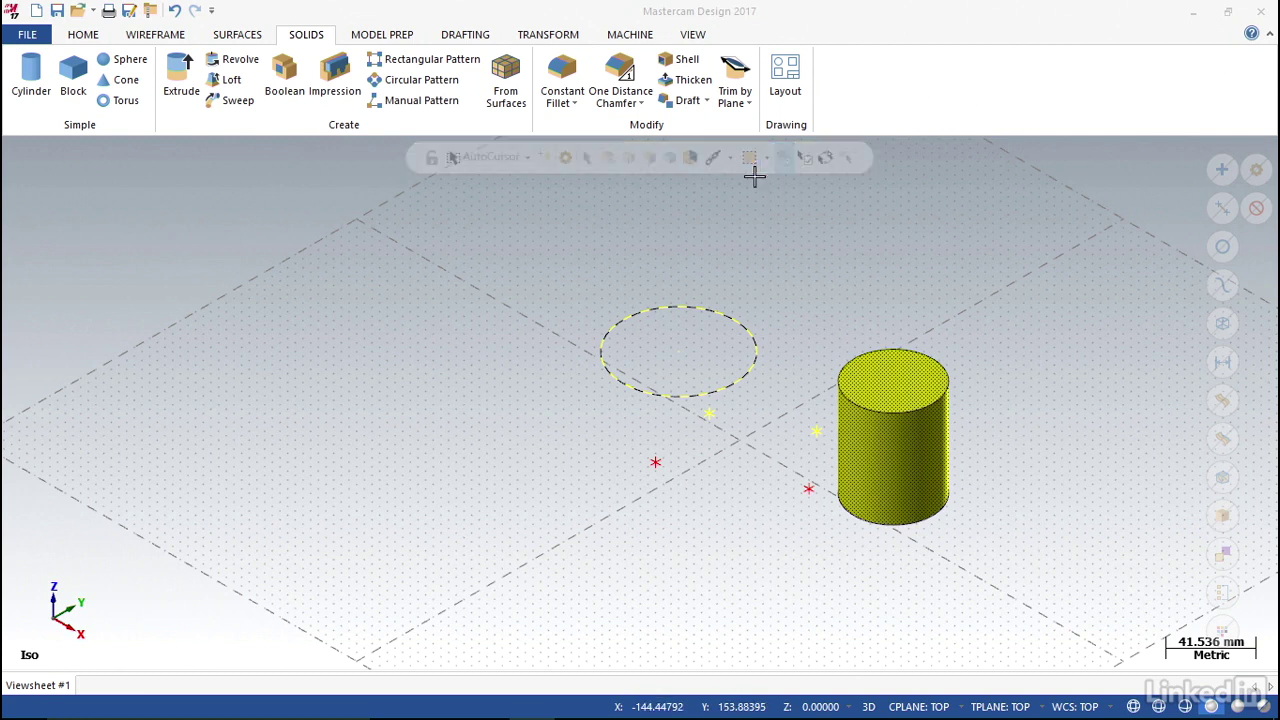
left_click(729, 160)
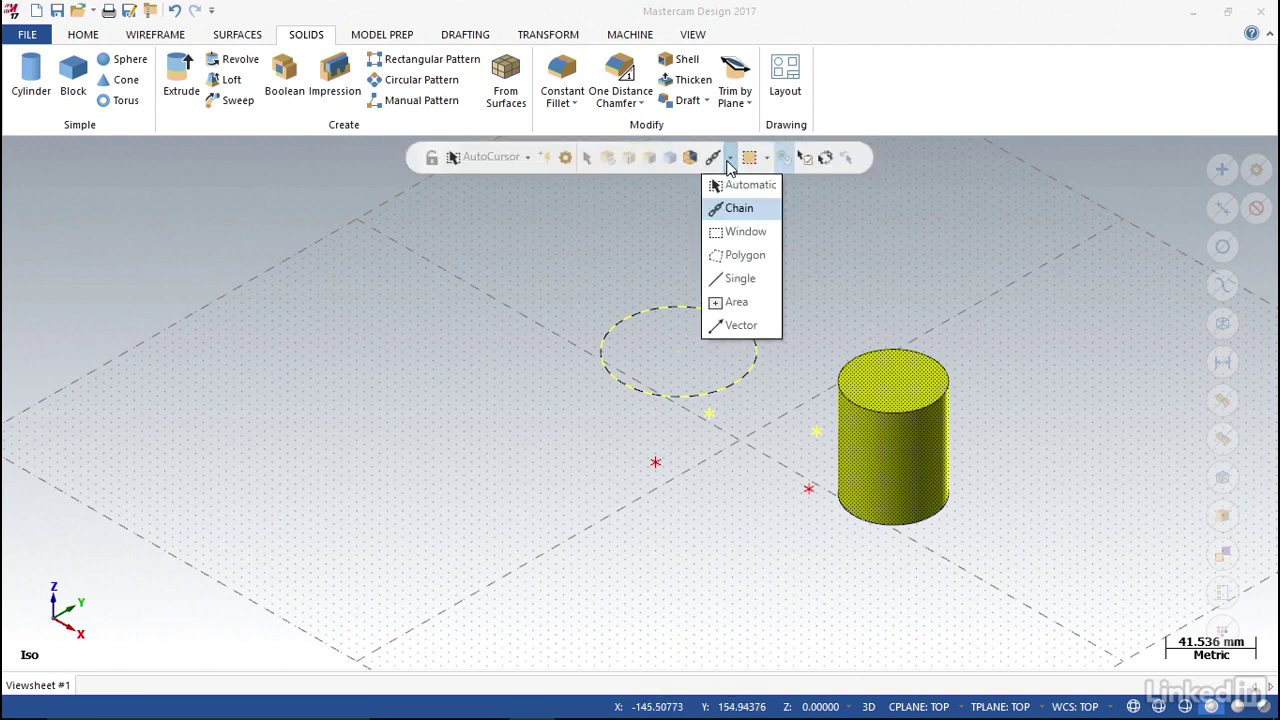
left_click(740, 185)
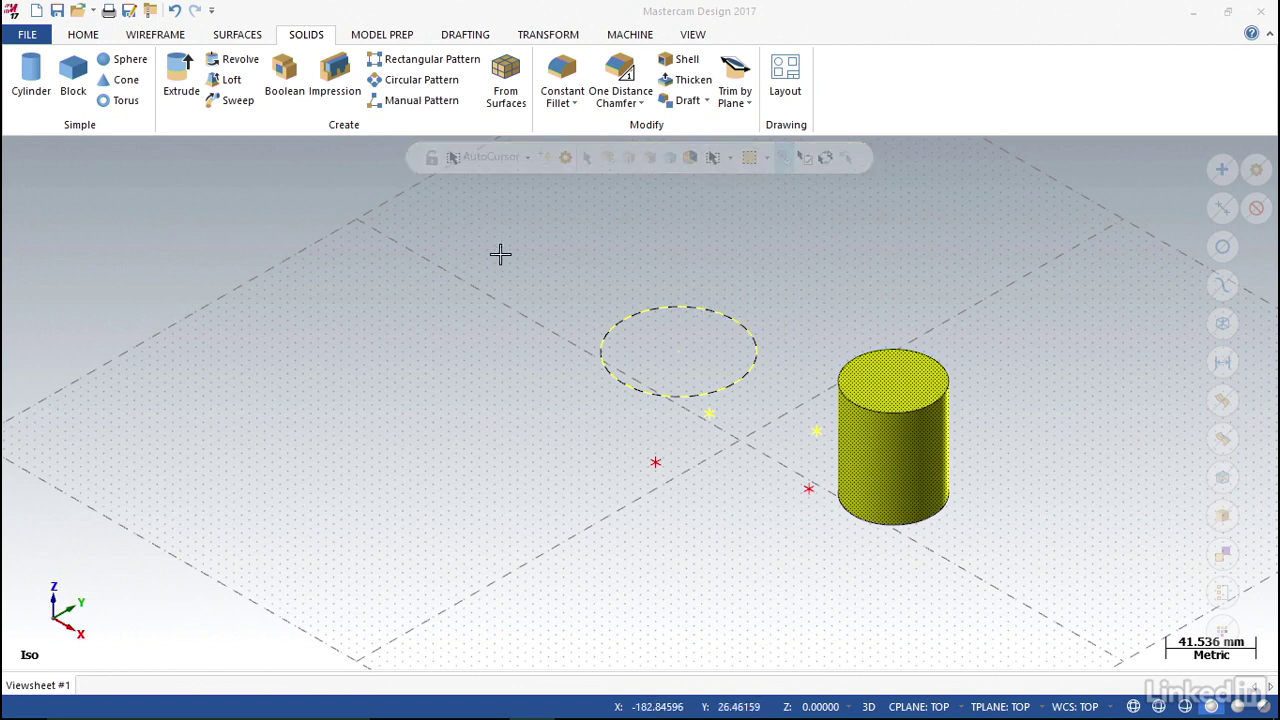
left_click_drag(509, 222, 1050, 618)
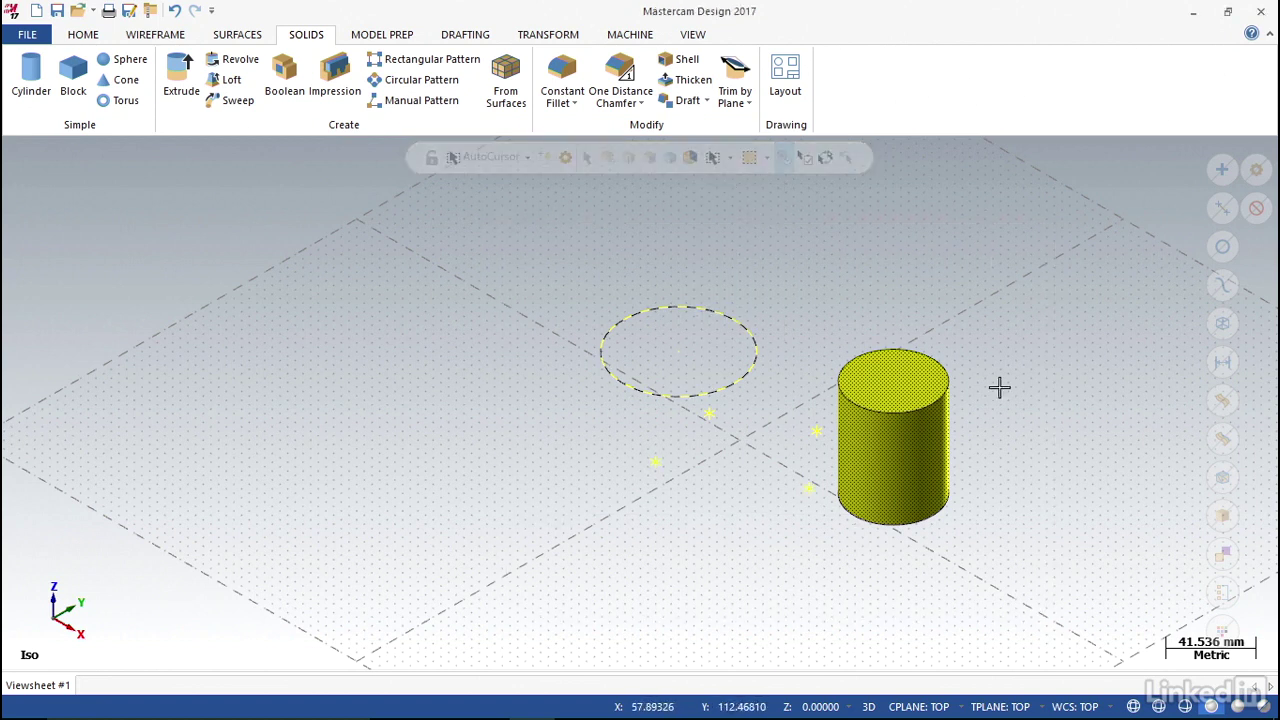
left_click(822, 258)
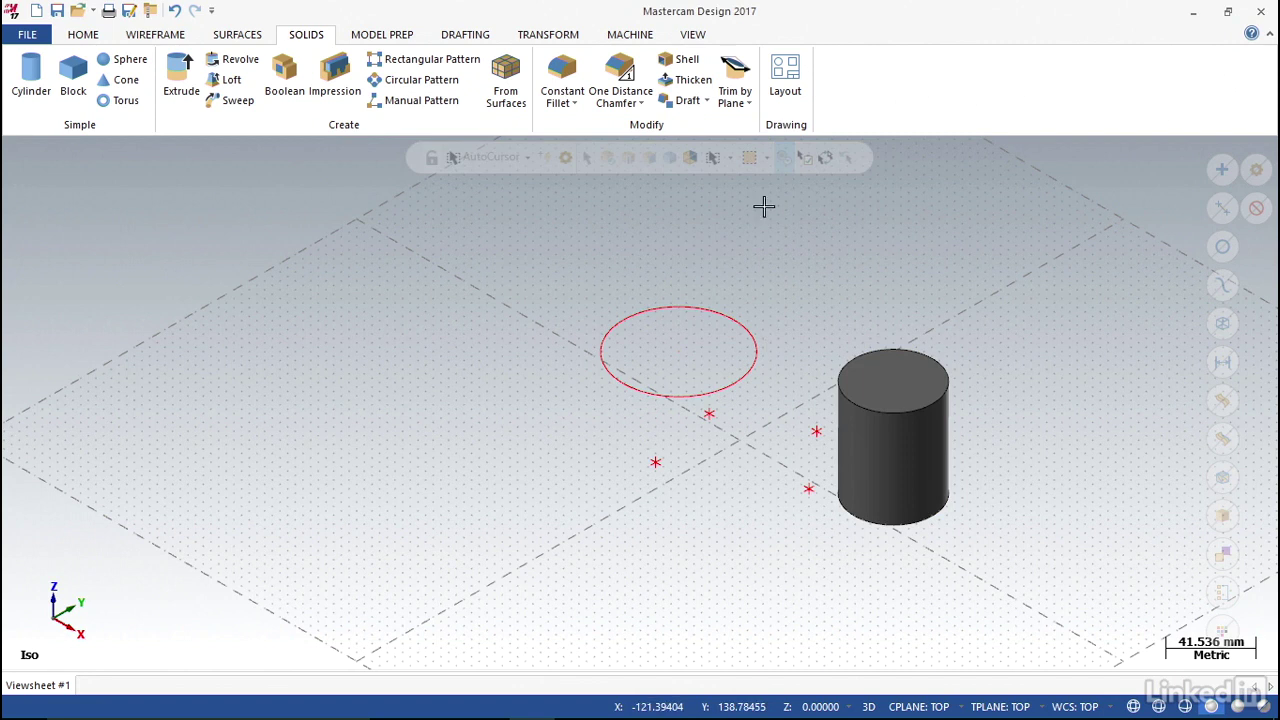
Use Polygon selection to enclose and select the circle and the two points nearest it, leaving out the cylinder and the other points.
left_click(722, 158)
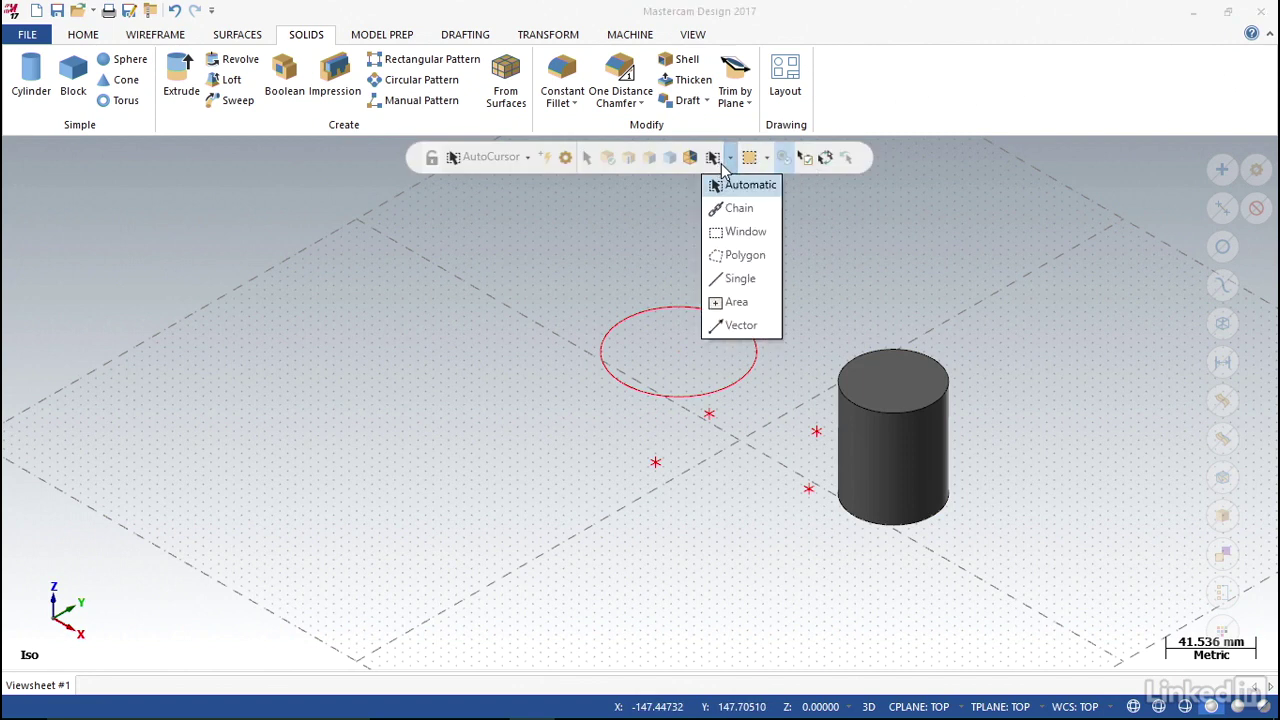
left_click(740, 255)
left_click(768, 275)
left_click(810, 365)
left_click(762, 443)
left_click(768, 524)
left_click(625, 544)
left_click(538, 345)
left_click(587, 237)
double_click(597, 236)
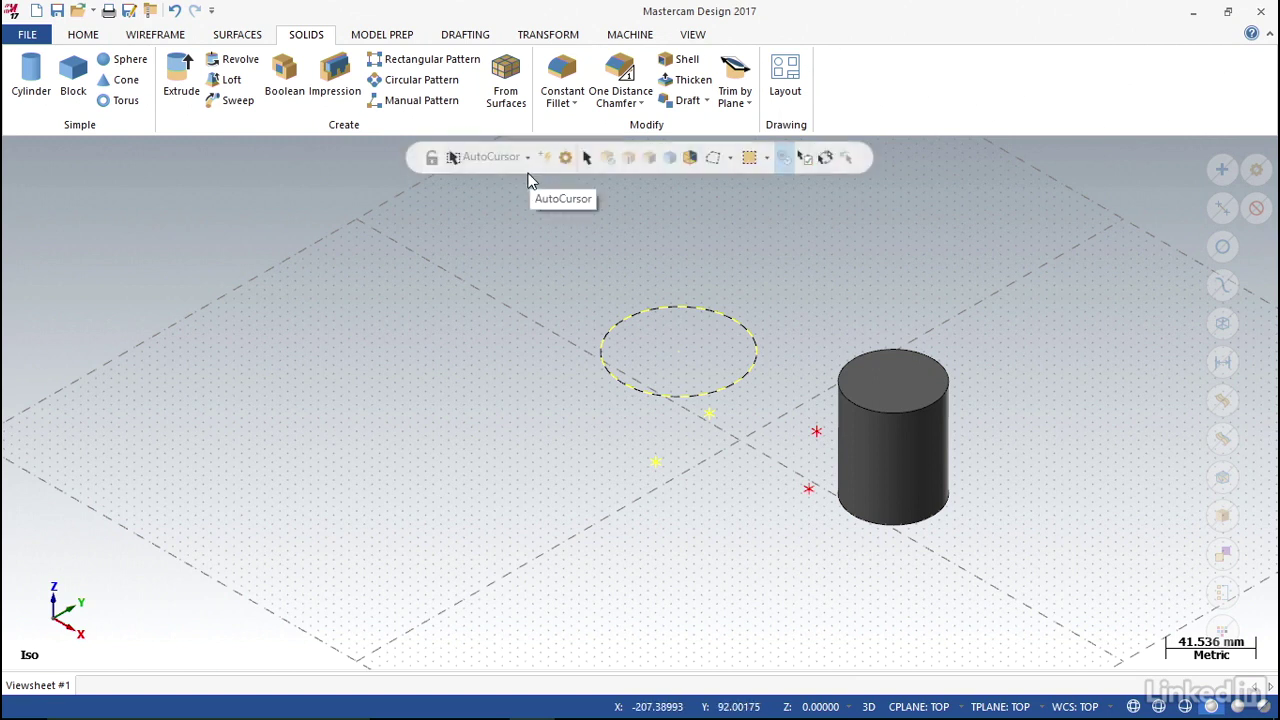
In the top view, draw a center-point circle of about 29 mm radius, using the Quadrant override to center it on the existing circle's upper quadrant.
left_click(145, 36)
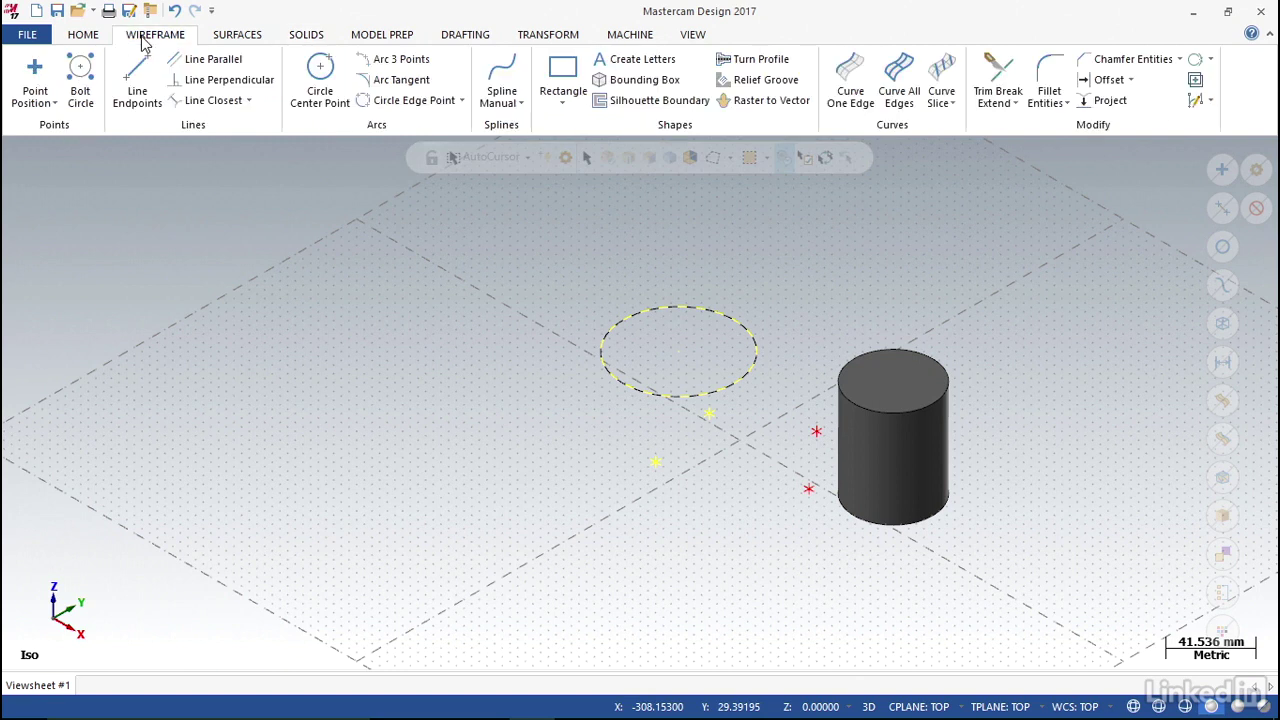
right_click(557, 249)
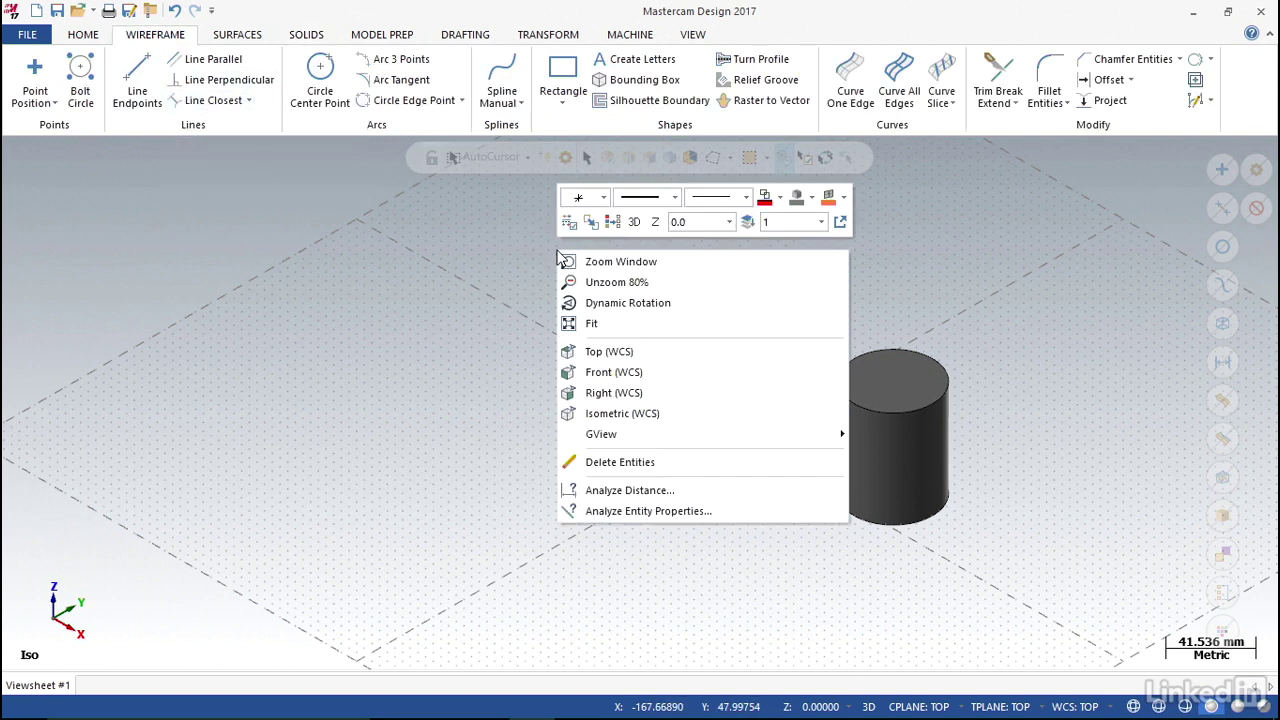
left_click(615, 355)
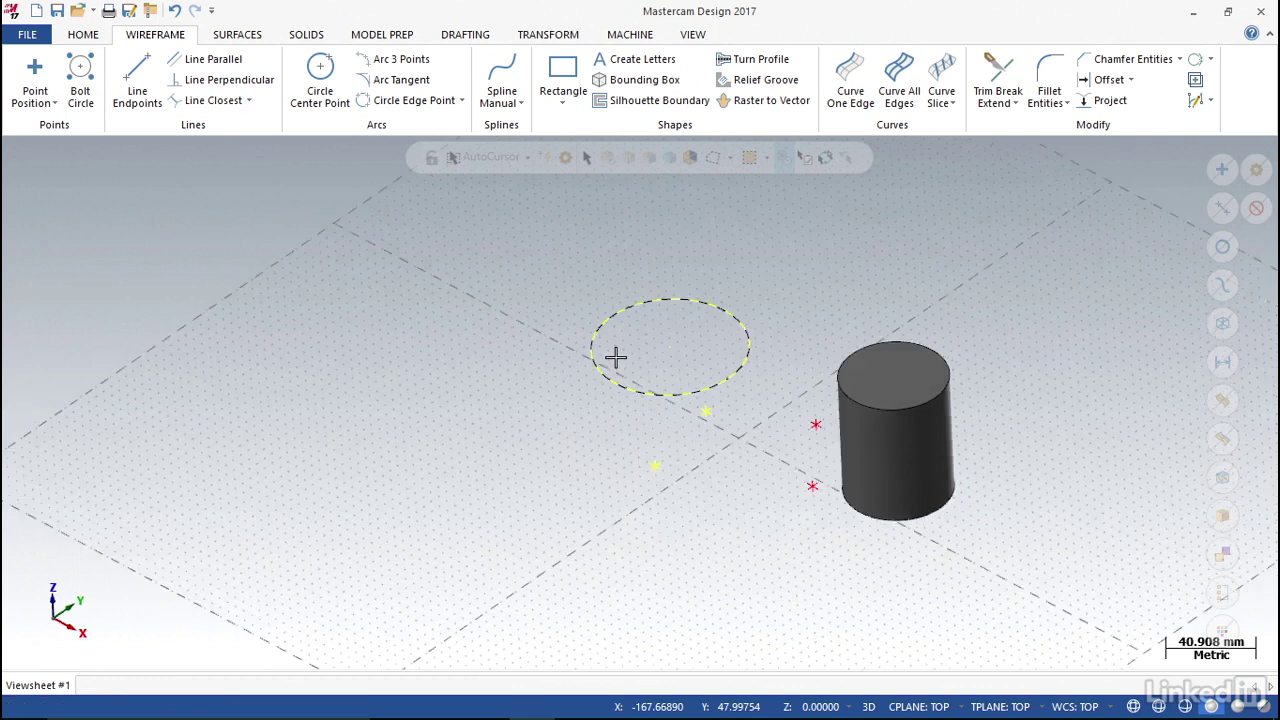
left_click(320, 72)
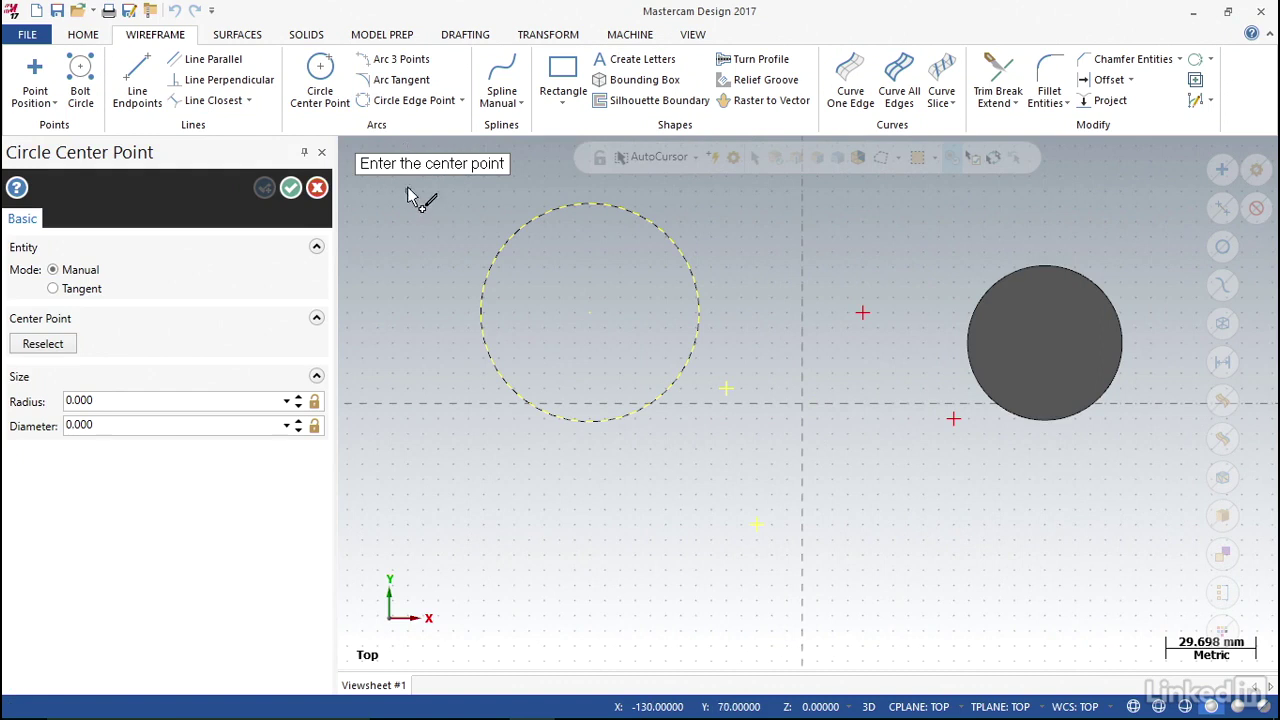
left_click(695, 160)
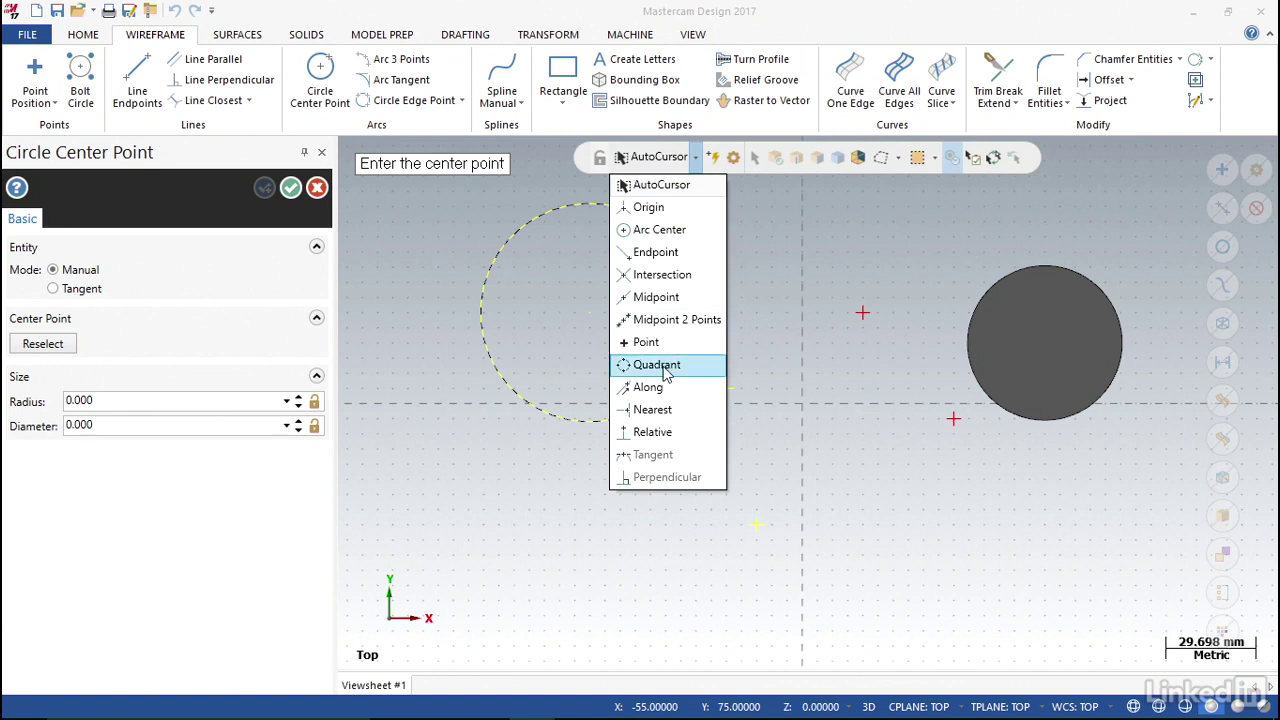
left_click(657, 365)
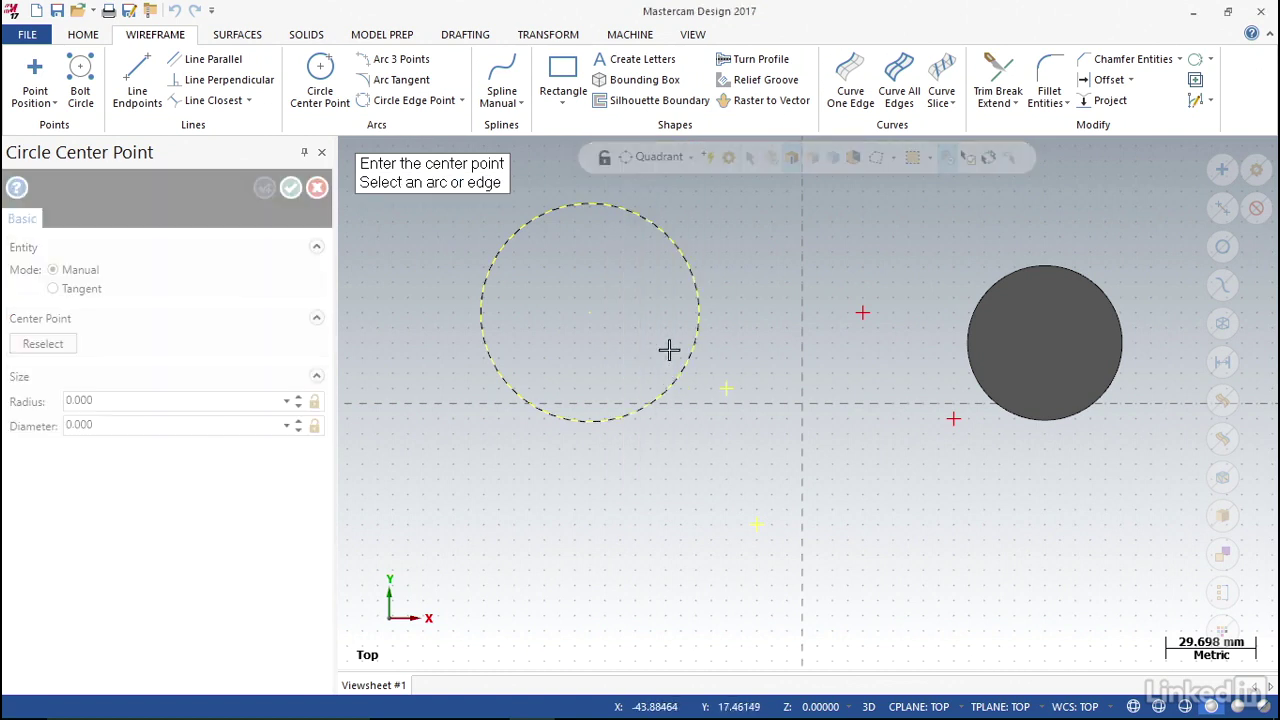
left_click(585, 203)
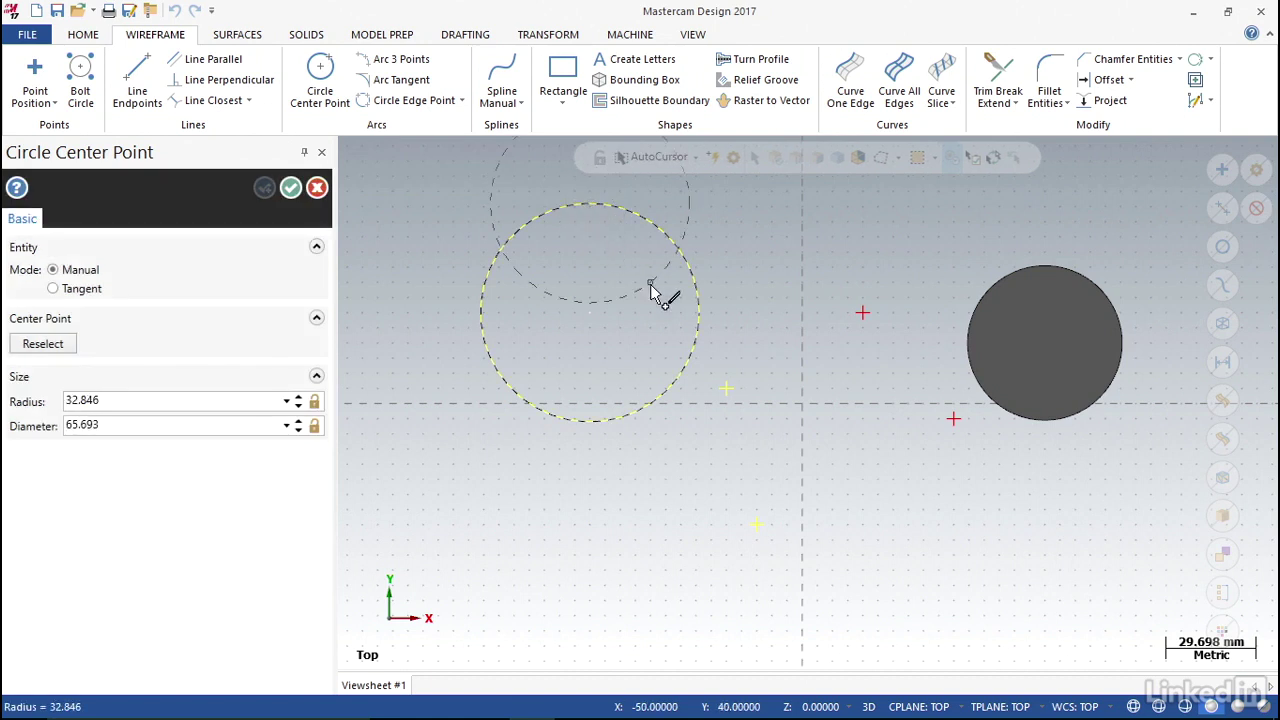
left_click(653, 274)
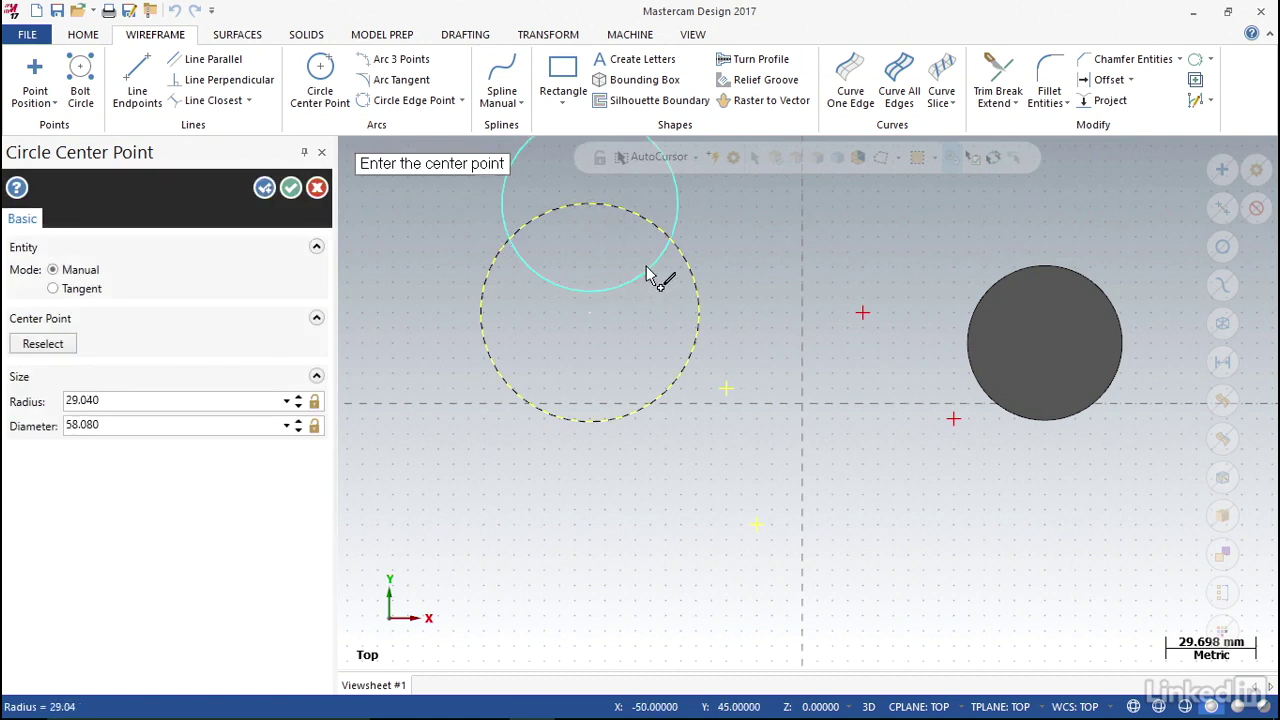
Draw another circle of about 13.4 mm radius centered on the original circle's right quadrant, and finish the circle command.
left_click(698, 318)
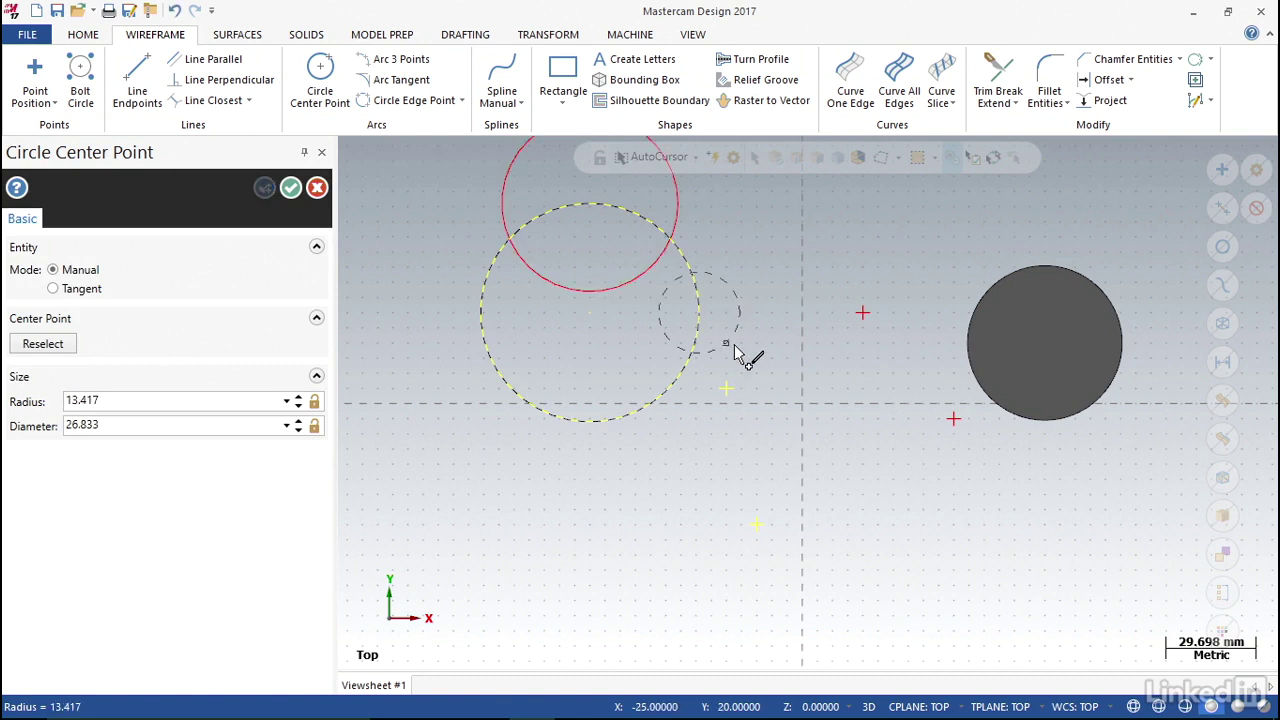
left_click(738, 350)
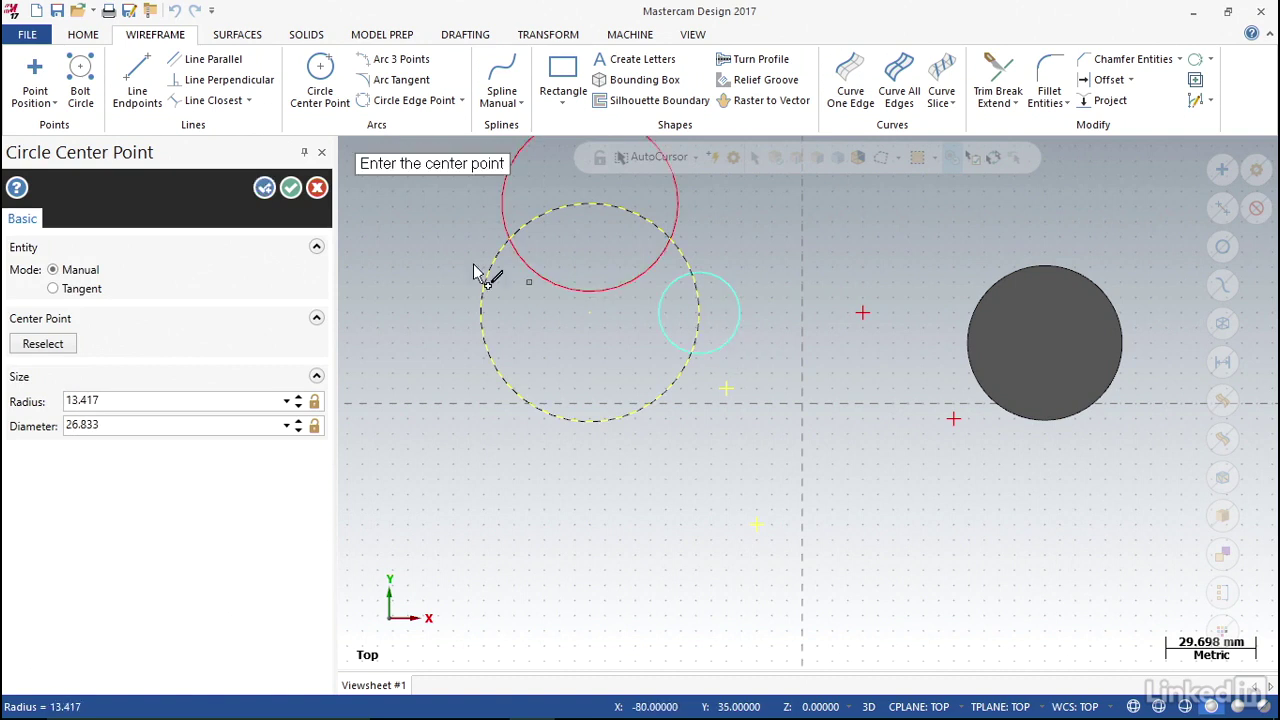
left_click(290, 188)
scroll(678, 328, "down", 2)
scroll(651, 197, "up", 3)
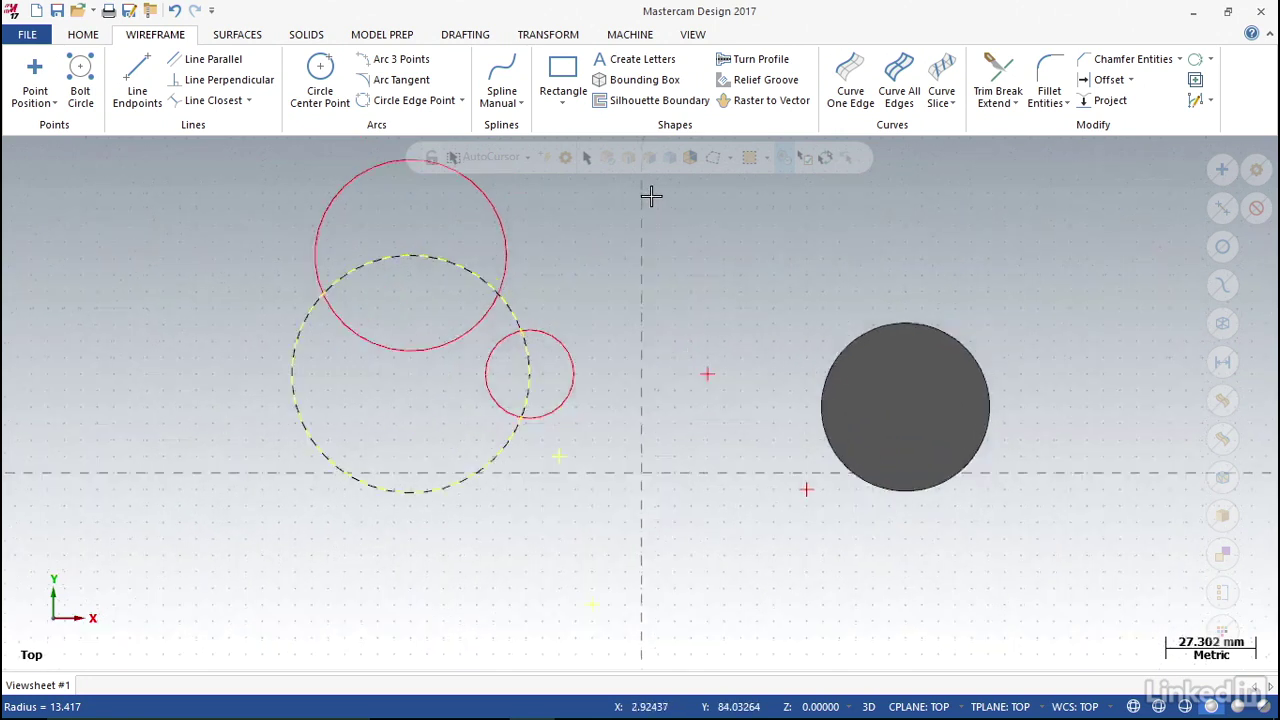